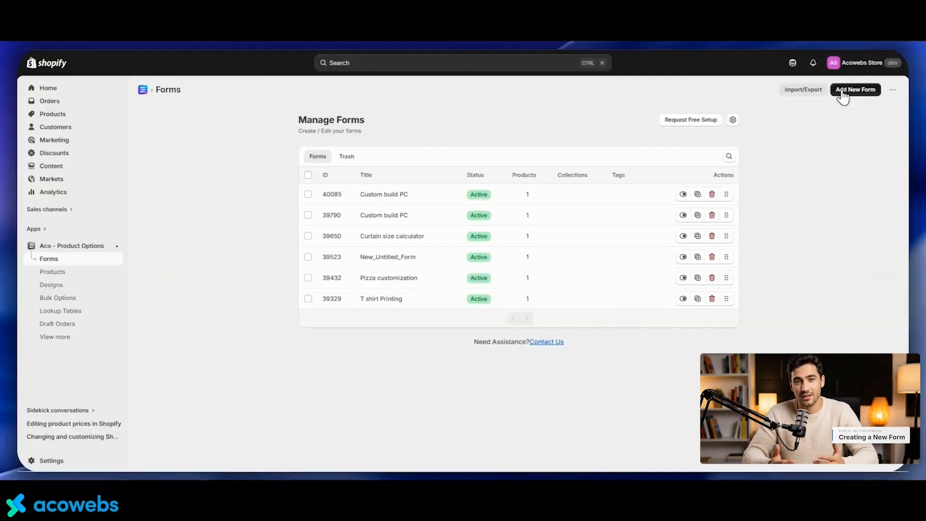
Create a new form and rename it Tour Package form
click(842, 93)
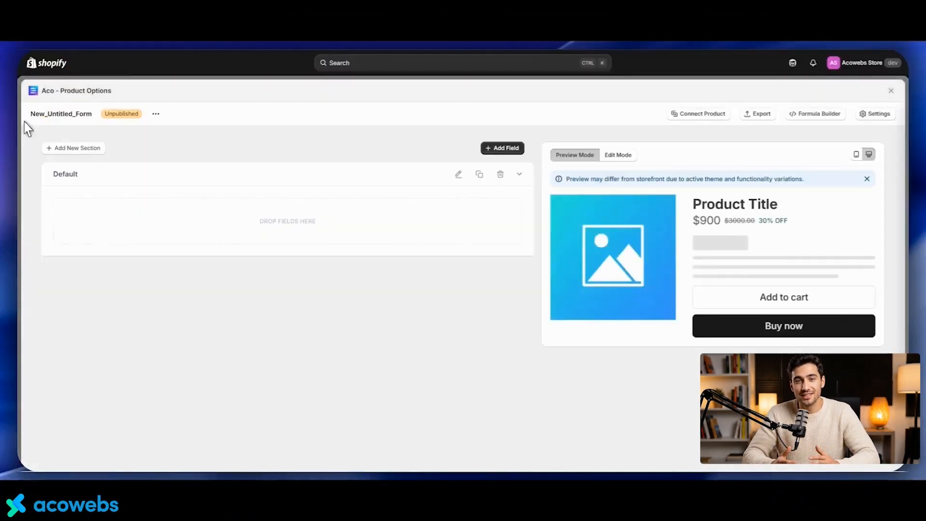
drag(65, 114, 72, 115)
click(156, 114)
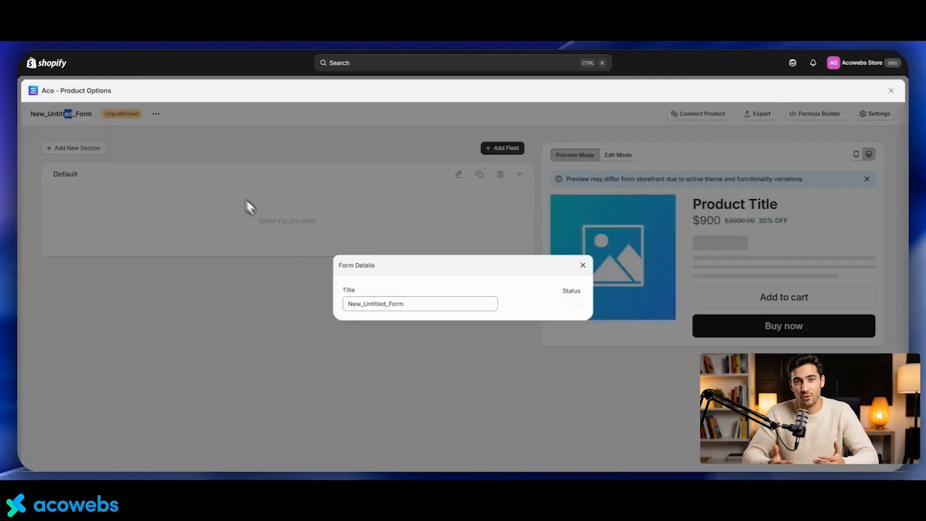
drag(402, 303, 345, 308)
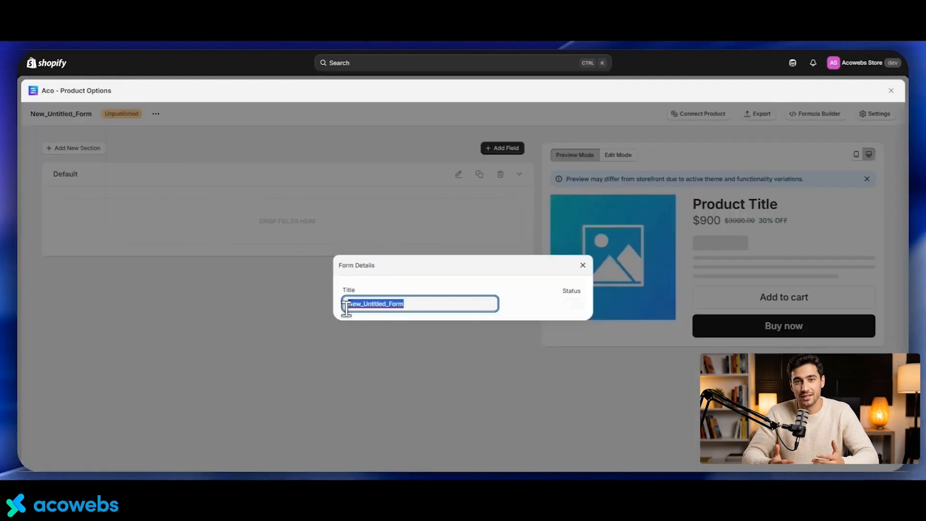
text(Tour)
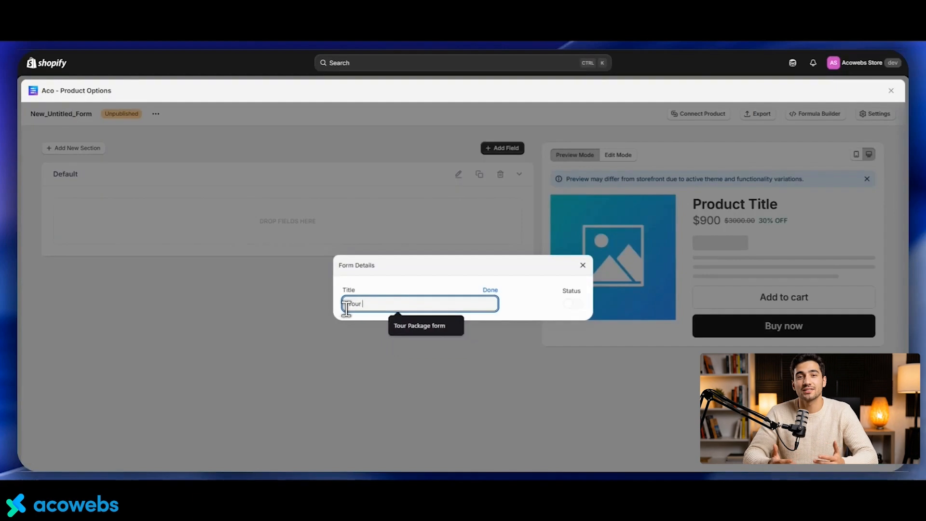
click(418, 324)
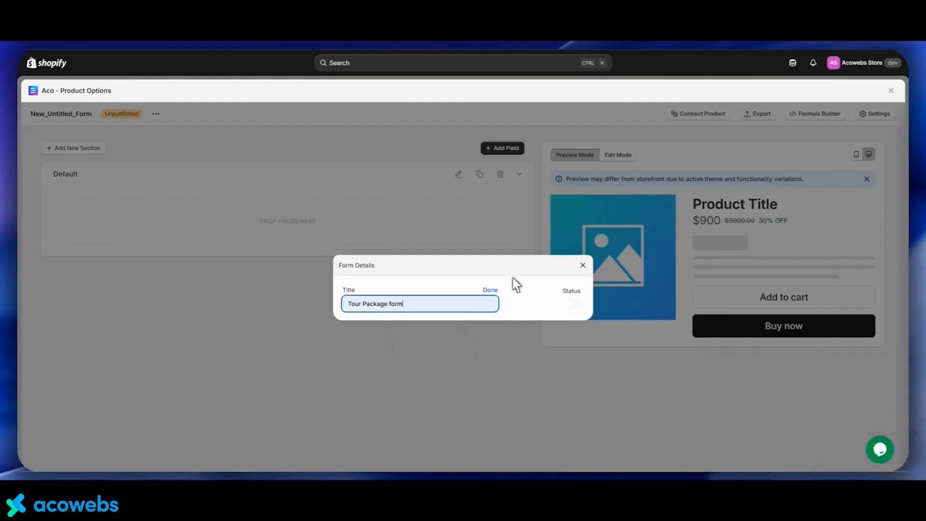
click(489, 290)
click(582, 267)
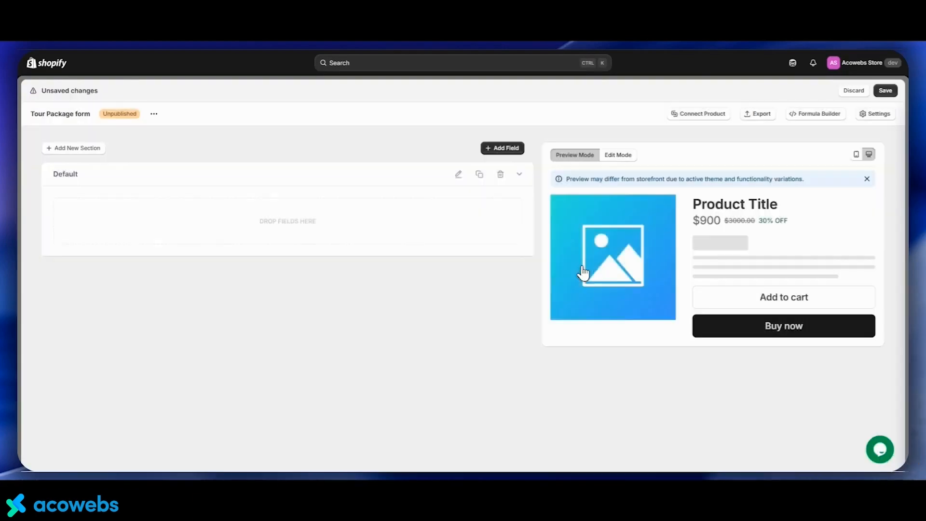
Add a Select field to the Default section
click(502, 152)
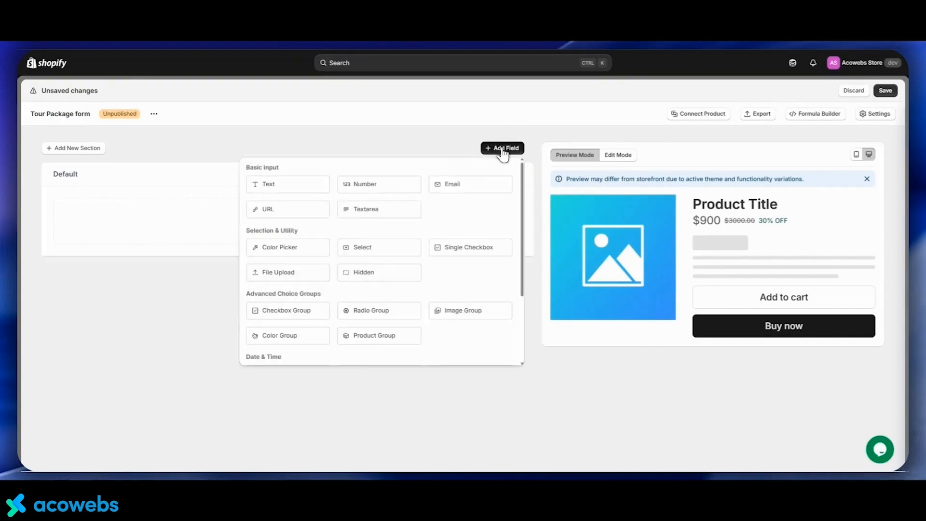
drag(362, 247, 151, 240)
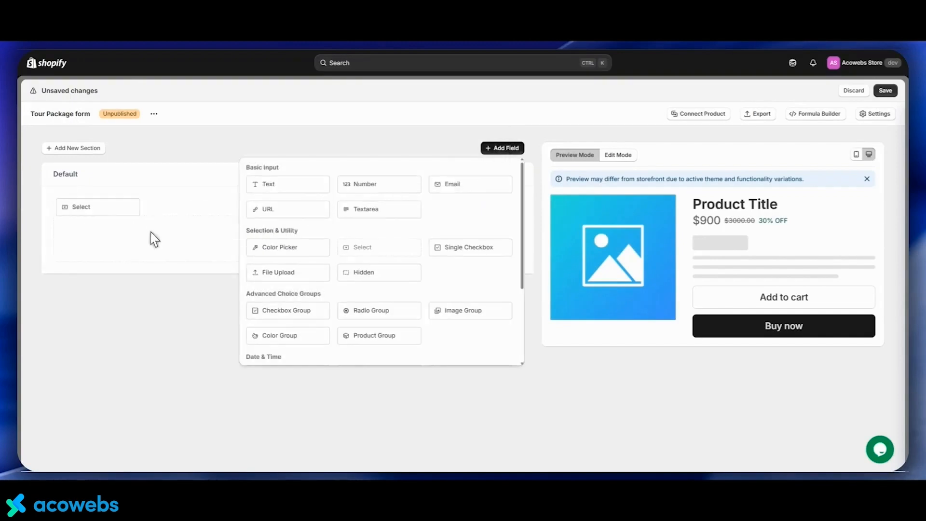
click(151, 207)
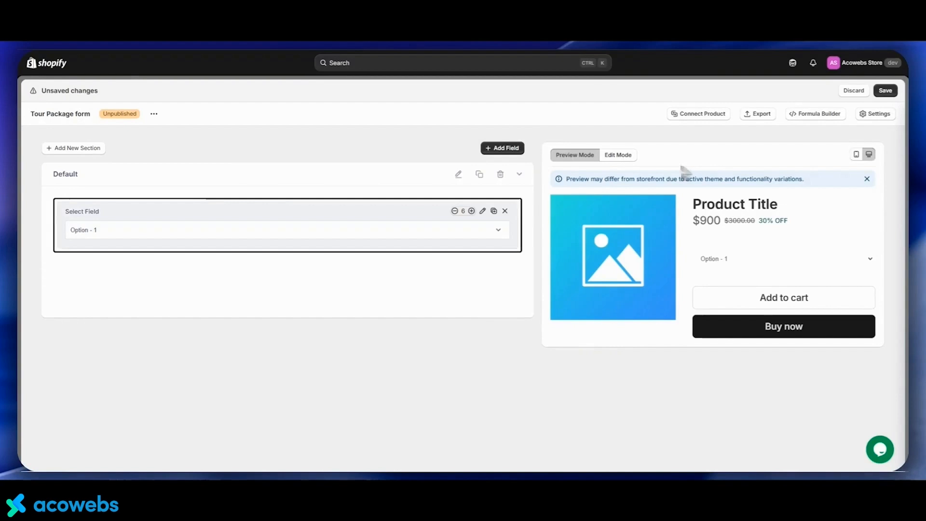
Set the select field's label to Select Your Accommodation Package
click(618, 154)
drag(611, 228, 563, 224)
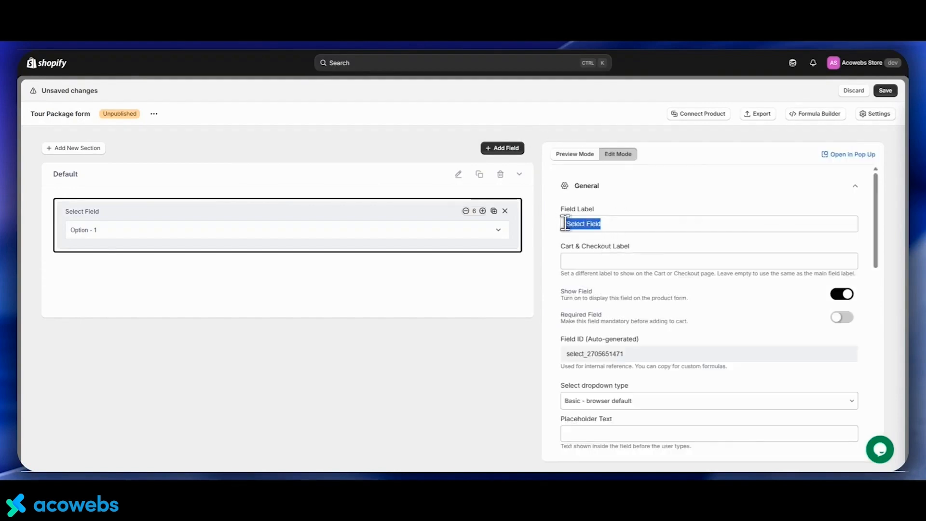
text(Select Your Acc)
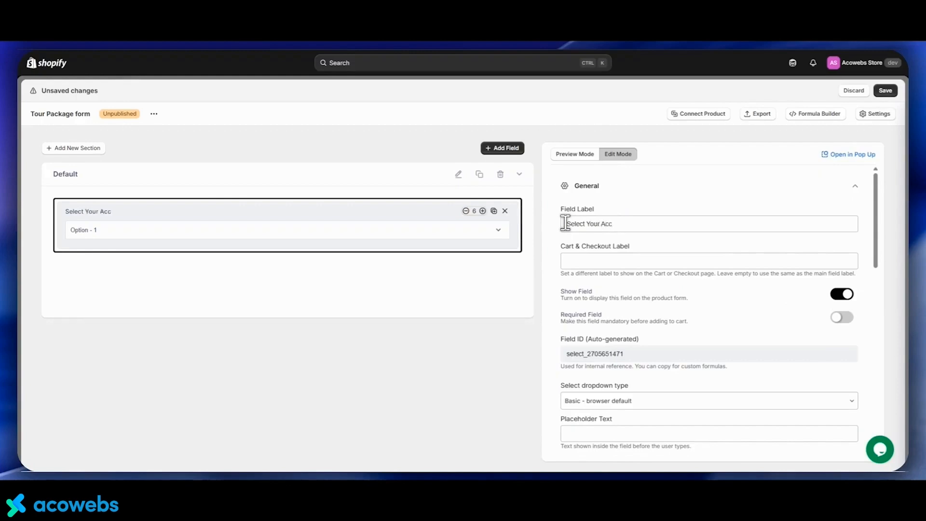
text(omadation Package)
double_click(636, 224)
right_click(627, 223)
click(638, 229)
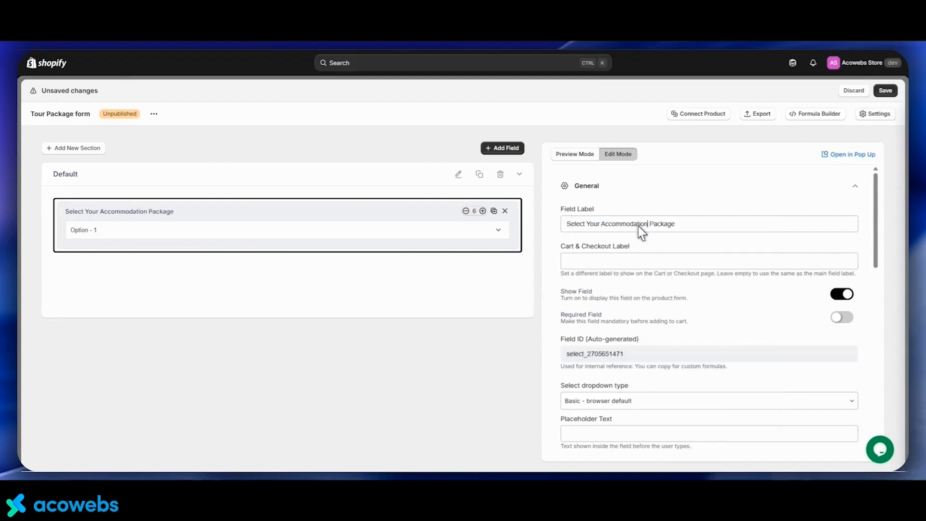
Set the first option's label to Base Plan and its value to base
scroll(569, 248, down, 9)
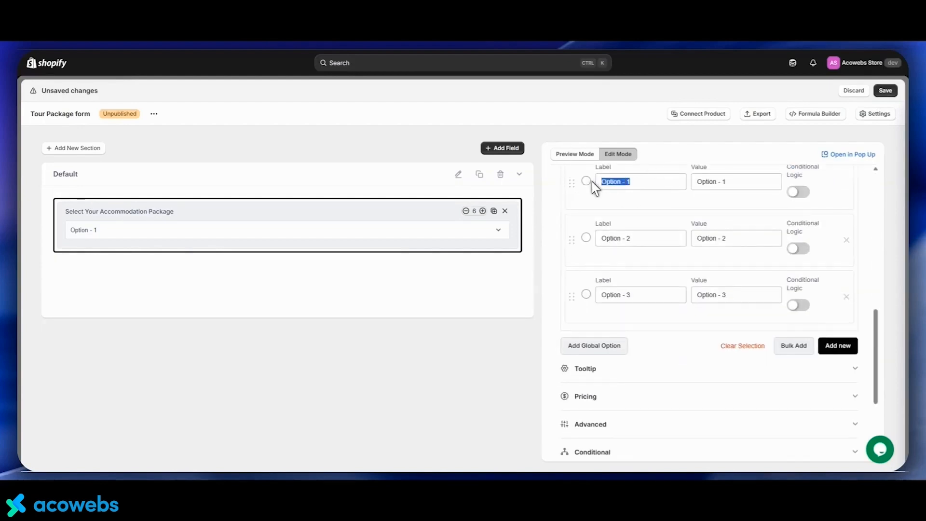
text(Base Plan)
drag(759, 183, 689, 185)
text(b)
click(755, 255)
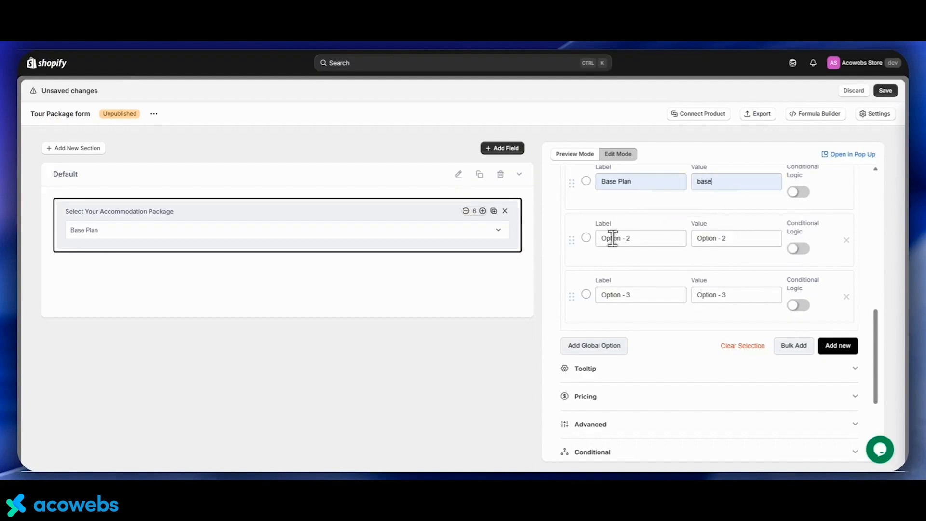
Set the second option's label to Deluxe Plan and its value to deluxe
drag(636, 239, 597, 235)
text(Deluxe Plandeluxe)
Set the third option's label to Luxury Suite and its value to suite
drag(641, 294, 590, 299)
text(Luxury Suite)
drag(753, 292, 698, 295)
text(suite)
Enable pricing for the select field with a different Fixed price for each option
scroll(659, 244, down, 1)
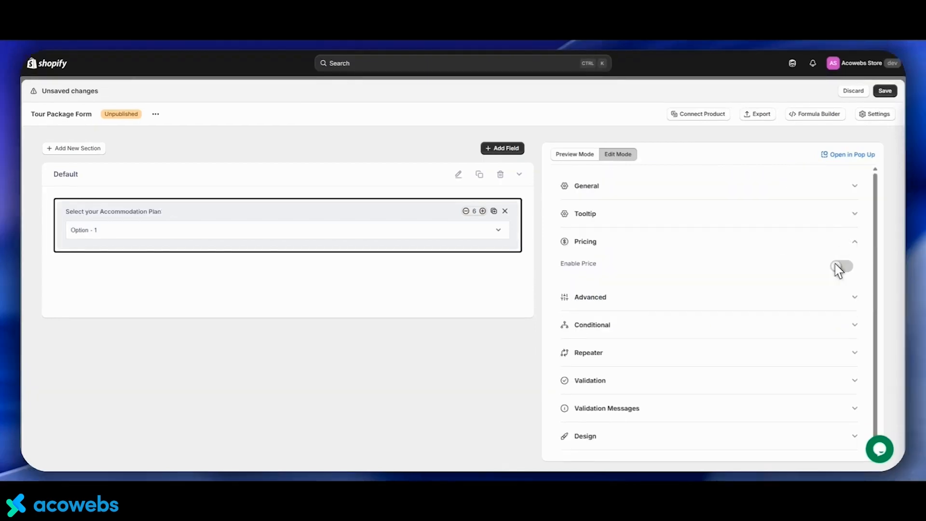
click(840, 265)
click(667, 304)
click(643, 321)
click(643, 325)
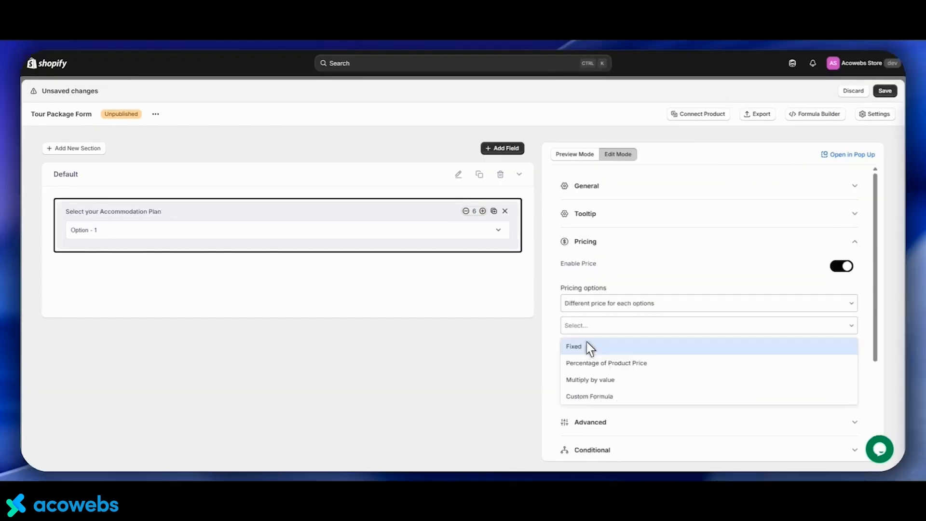
click(591, 347)
Set the option prices to 18299, 23119 and 32699 and turn on Use just for show
scroll(715, 249, down, 2)
scroll(714, 249, down, 1)
click(734, 224)
text(18299)
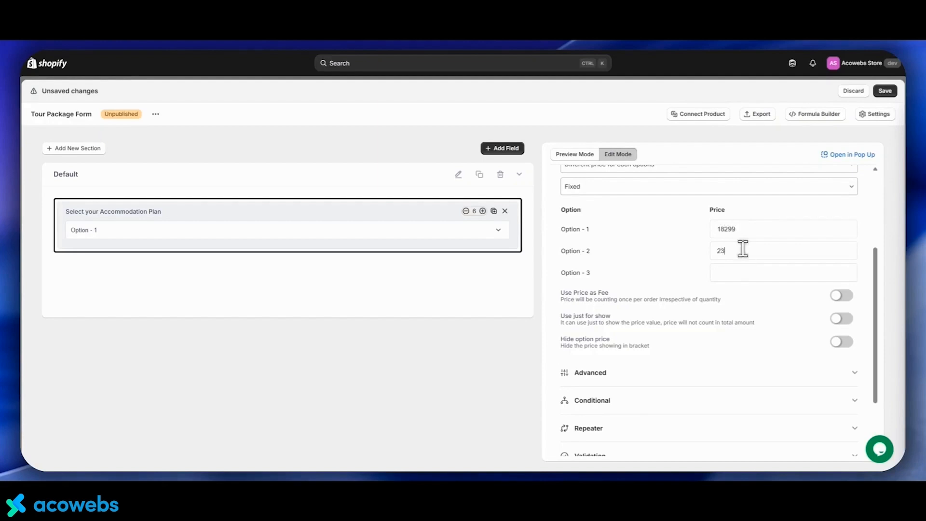
click(742, 249)
text(23119)
scroll(716, 254, down, 1)
click(840, 272)
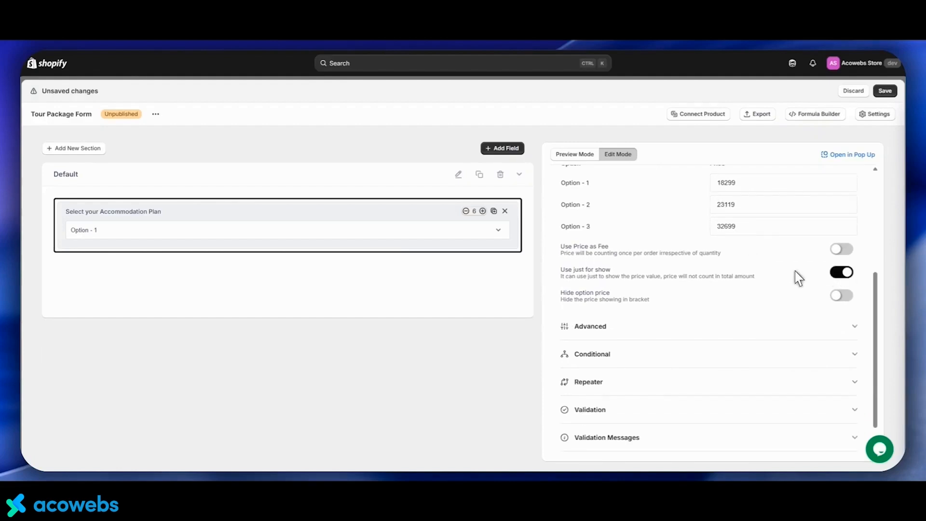
Add a Number field below the accommodation select field
scroll(740, 231, up, 3)
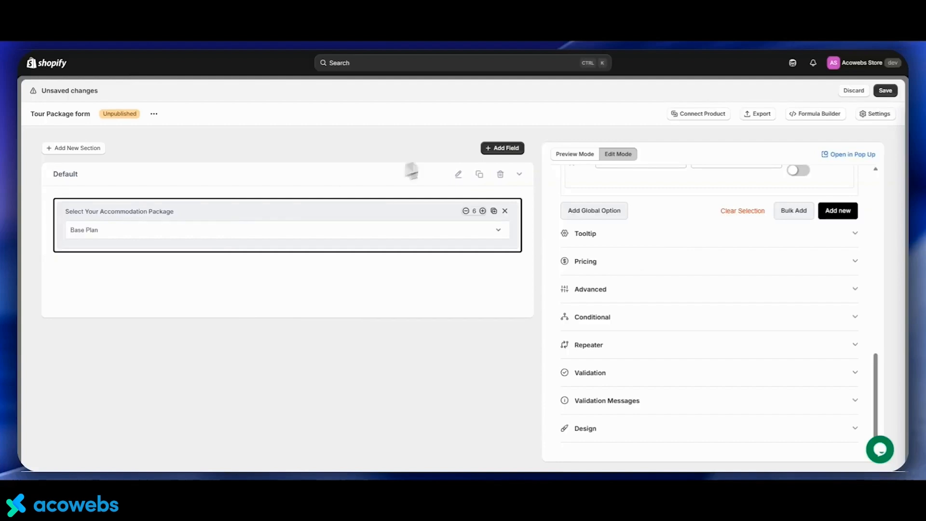
click(492, 149)
drag(364, 187, 155, 278)
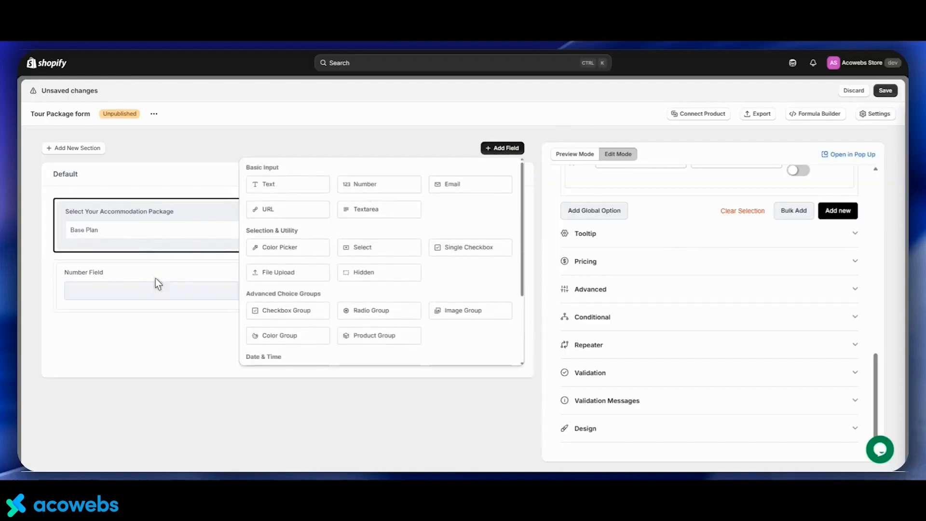
click(156, 280)
Set the number field's label to Enter Number of Persons
scroll(608, 215, up, 7)
drag(607, 224, 554, 222)
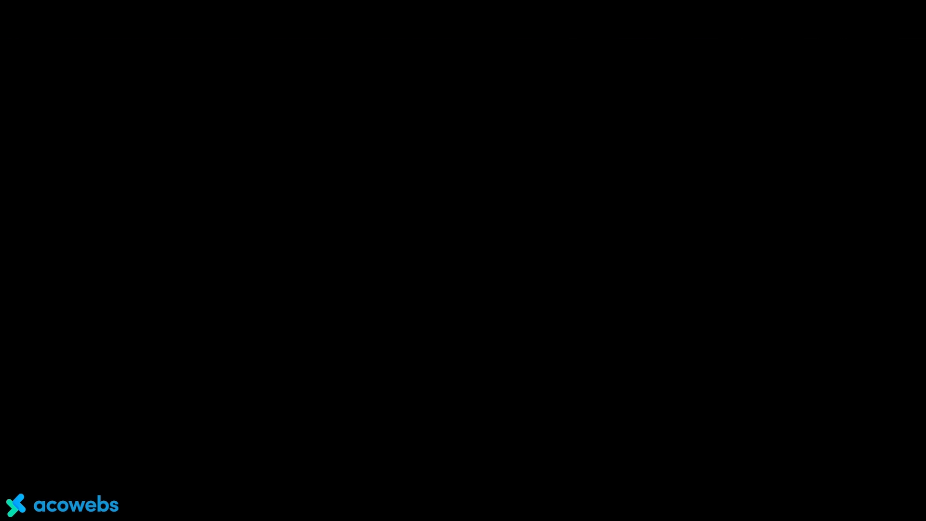
text(Enter Number of Persons)
Enable pricing for the number field using a Custom Formula
scroll(559, 236, down, 8)
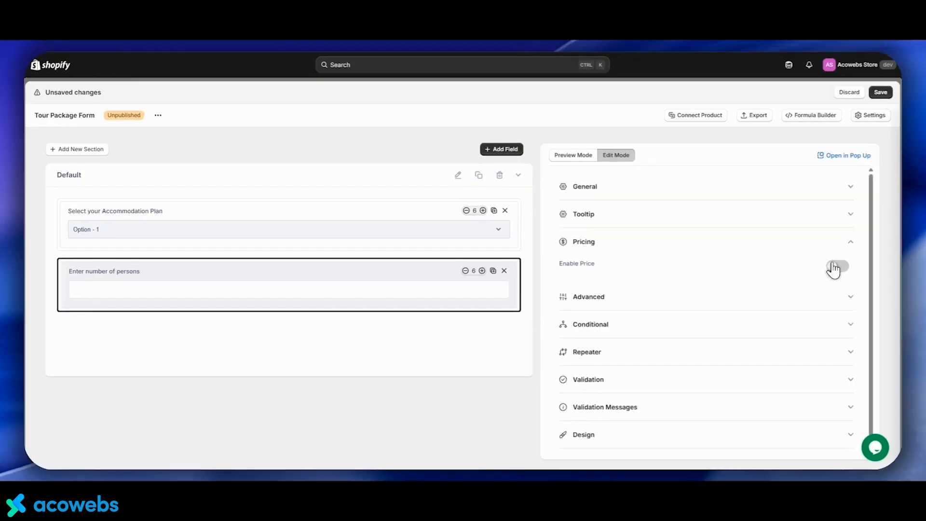
click(834, 267)
click(733, 295)
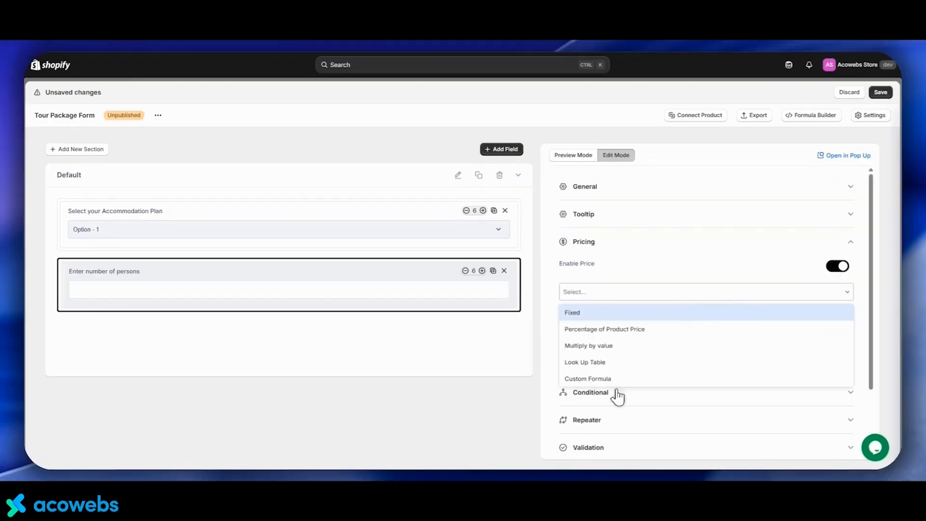
click(612, 379)
Enter a custom formula multiplying the accommodation select field's price by the number field's value, wrapped in parentheses
click(578, 345)
text({field.)
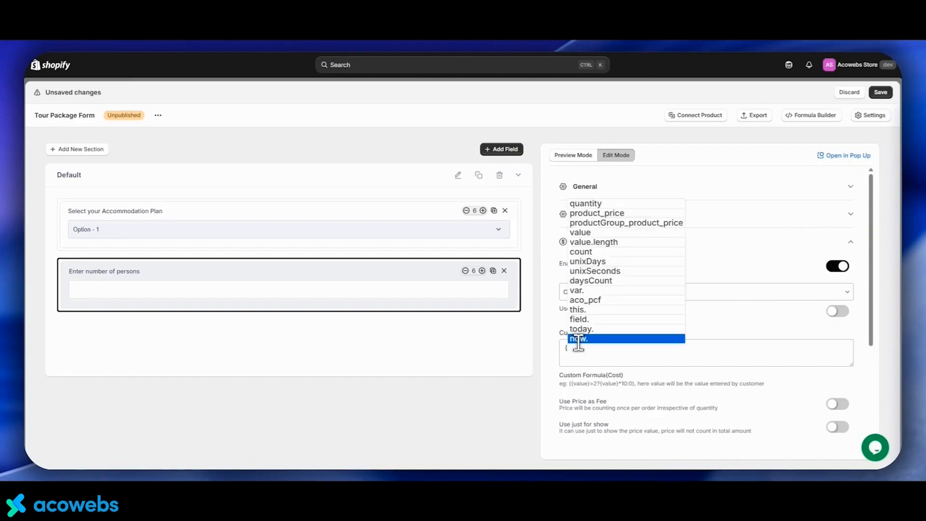
key(Return)
key(Return)
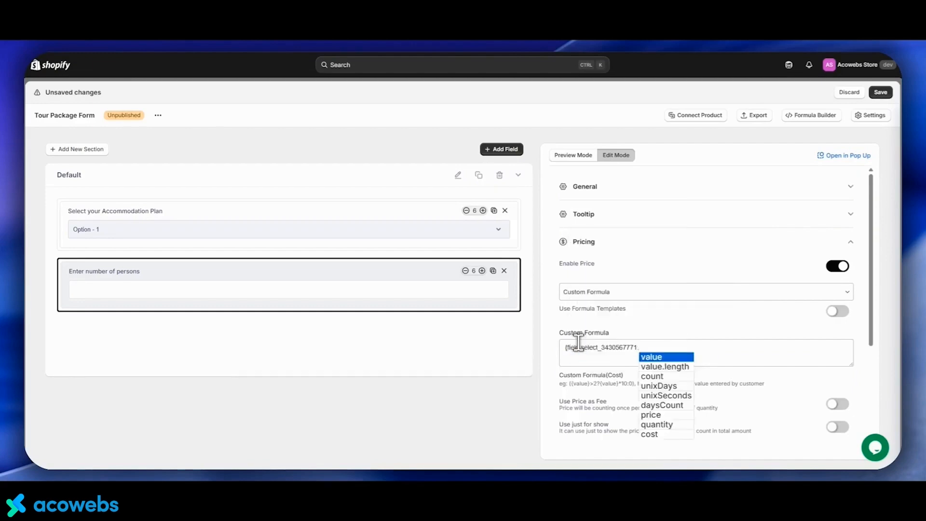
key(Down)
key(Down)
key(Down)
key(Down)
key(Down)
key(Down)
key(Return)
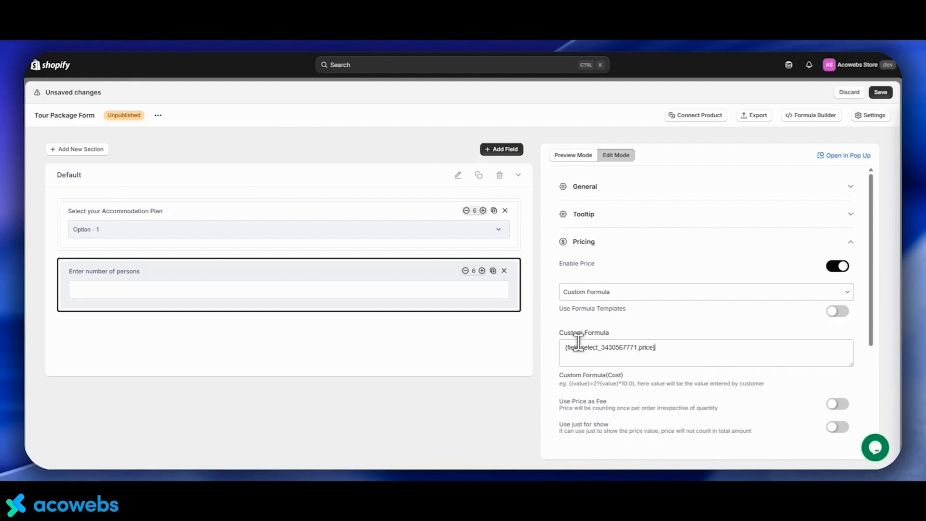
text(*{)
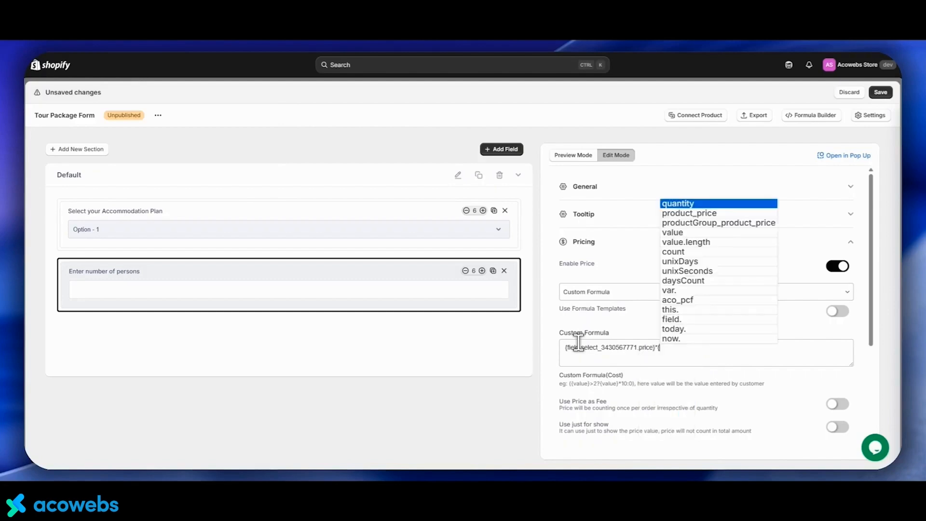
text(field.)
key(Down)
key(Return)
key(Return)
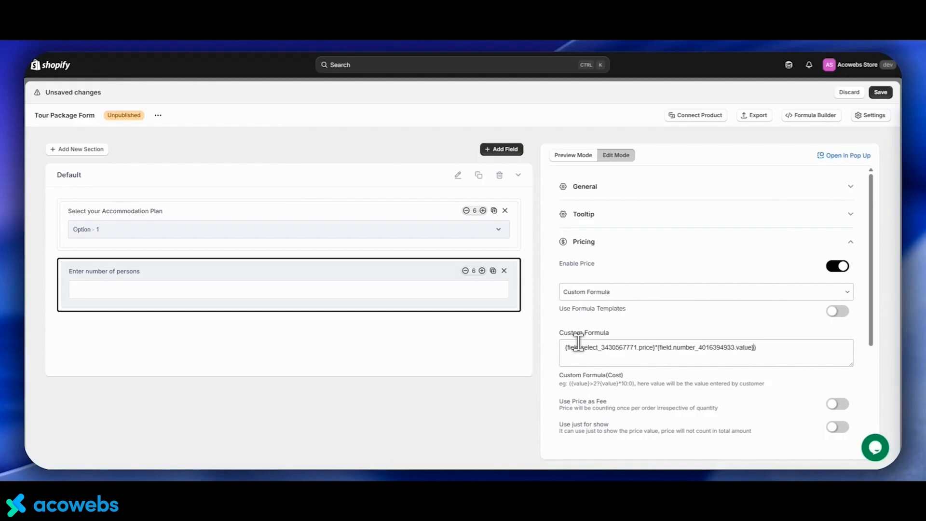
text(()
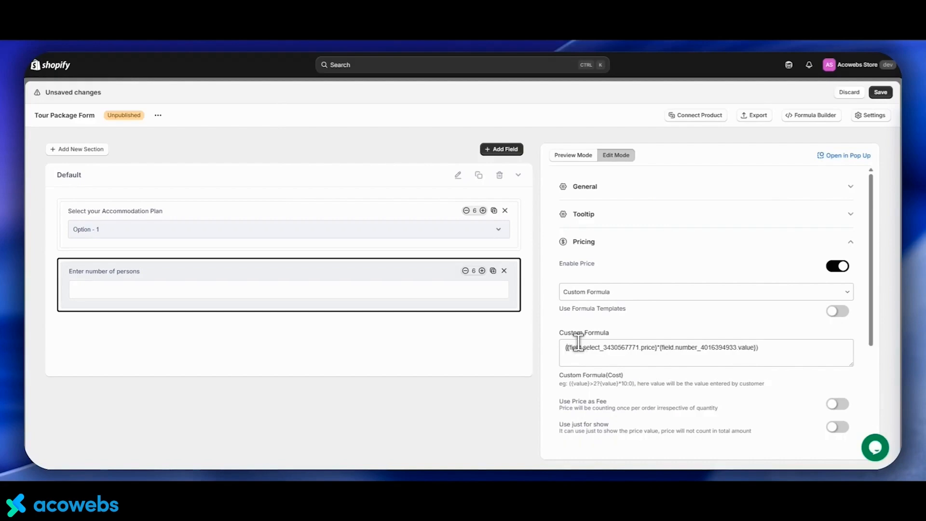
click(780, 349)
Set the number field's maximum value to 8 in its validation settings
click(656, 243)
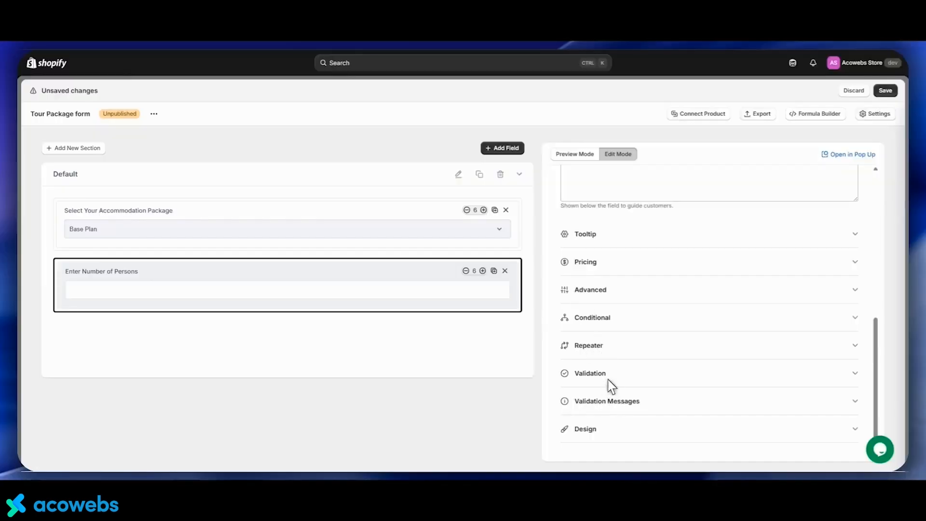
click(608, 381)
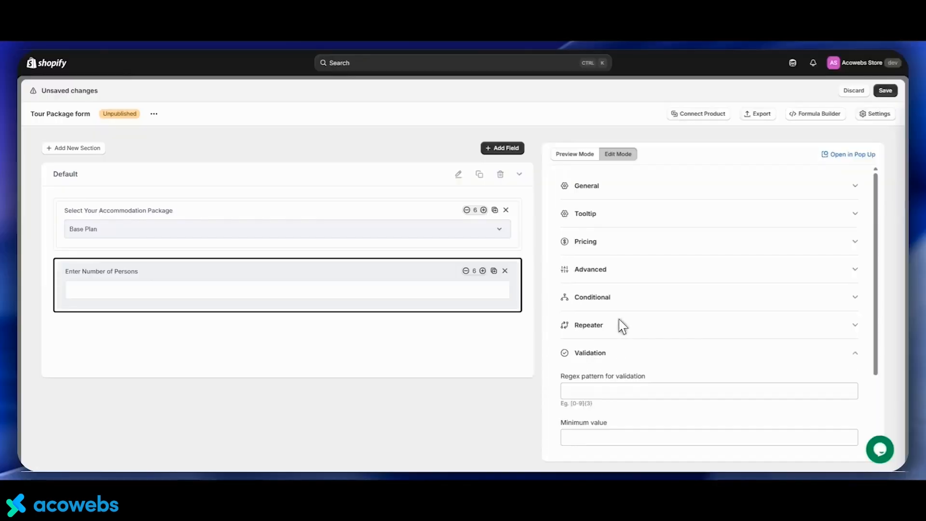
scroll(612, 356, down, 2)
click(596, 367)
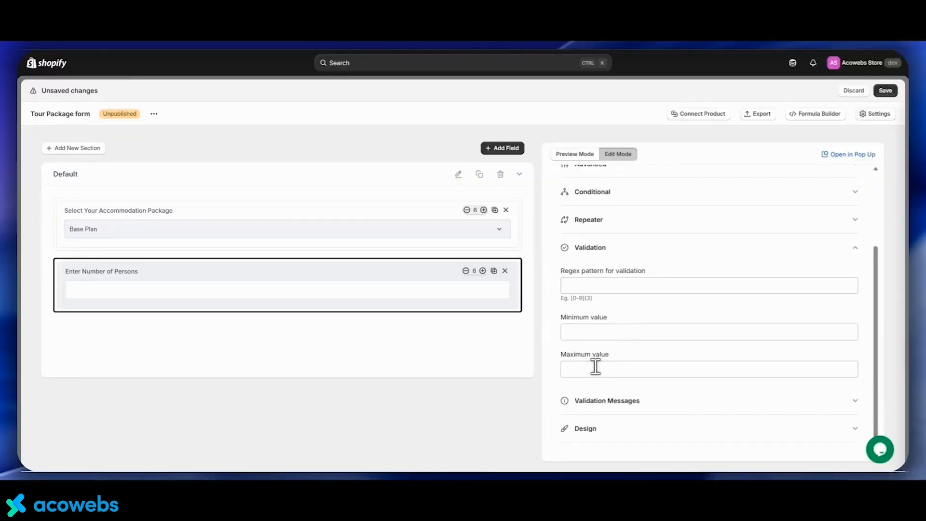
text(8)
Add a new section named Personal Informations and show its title in the form
click(67, 151)
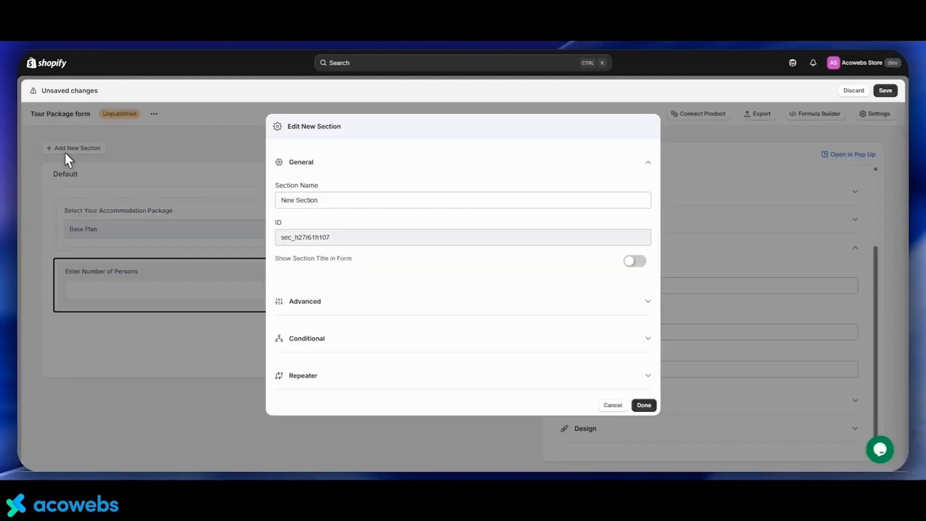
drag(342, 201, 264, 199)
text(Personal)
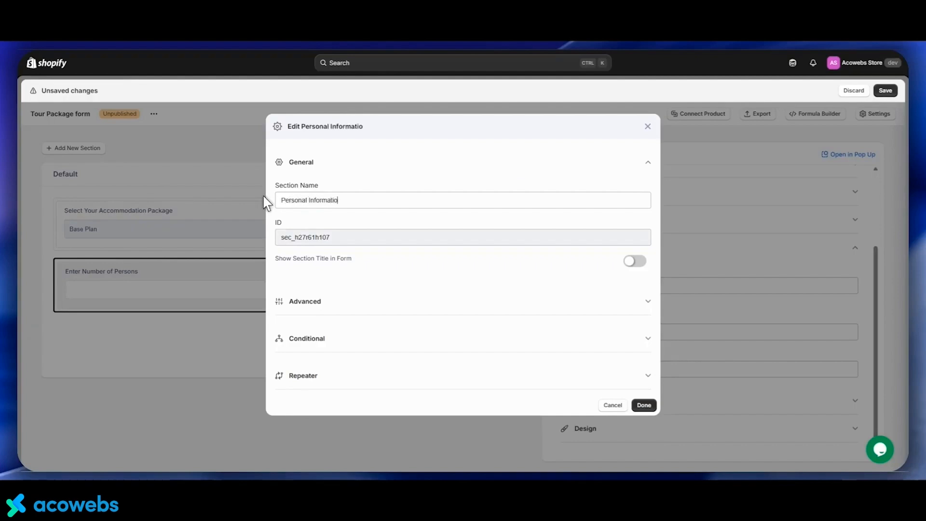
click(634, 261)
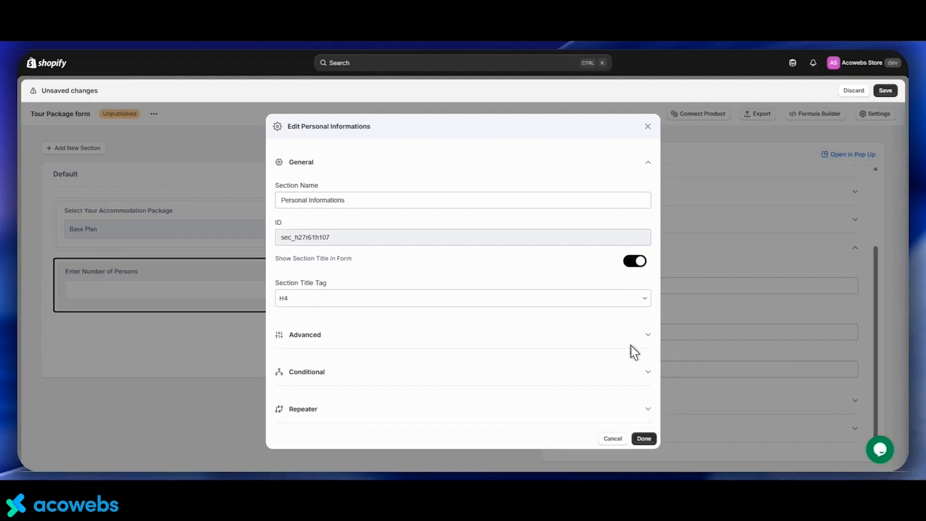
Set the section's layout to Accordion and keep the accordion opened initially
click(572, 337)
click(368, 280)
click(358, 329)
click(633, 309)
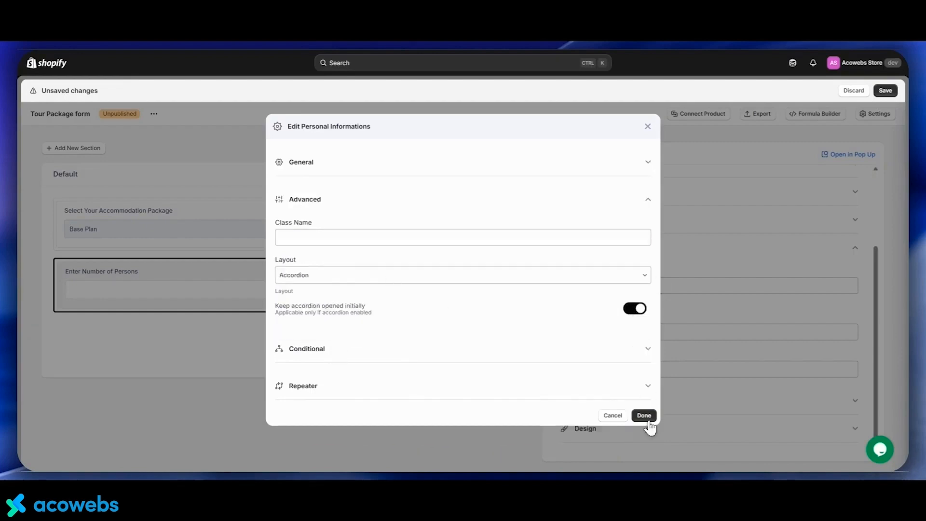
Enable the section repeater bound to the Enter Number of Persons field value with a maximum limit of 8, then save
click(620, 386)
click(634, 297)
click(325, 332)
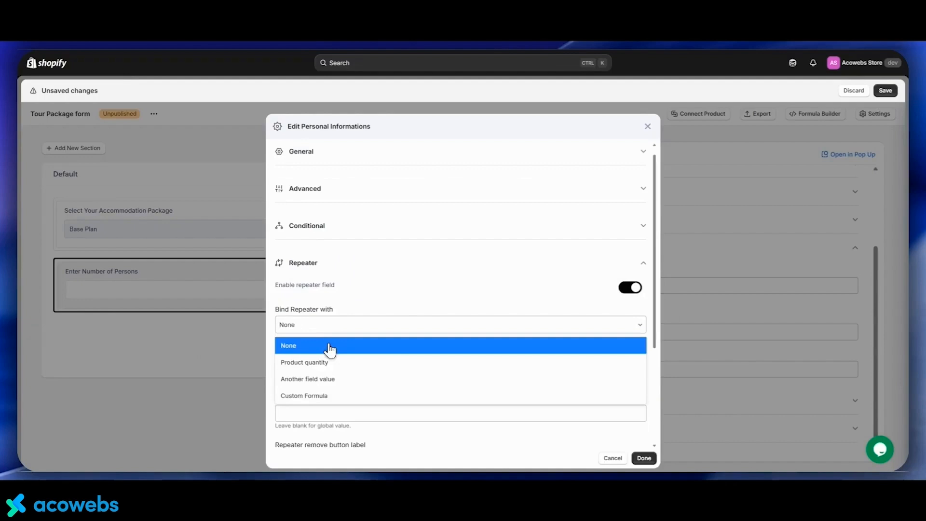
click(306, 381)
click(304, 366)
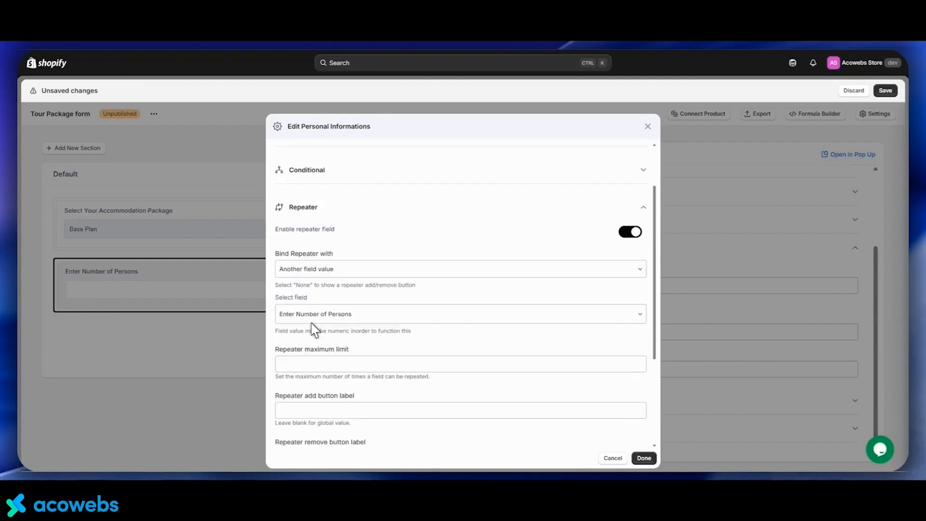
scroll(316, 332, down, 2)
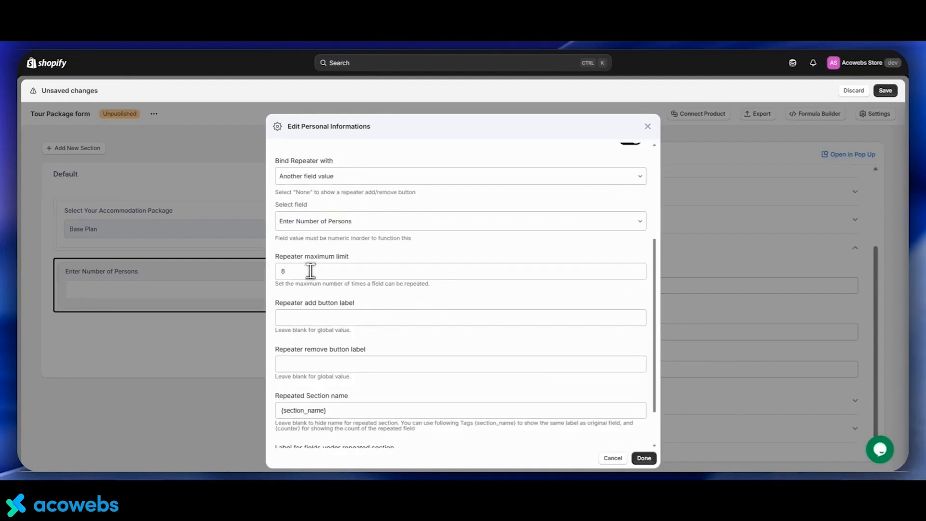
click(644, 458)
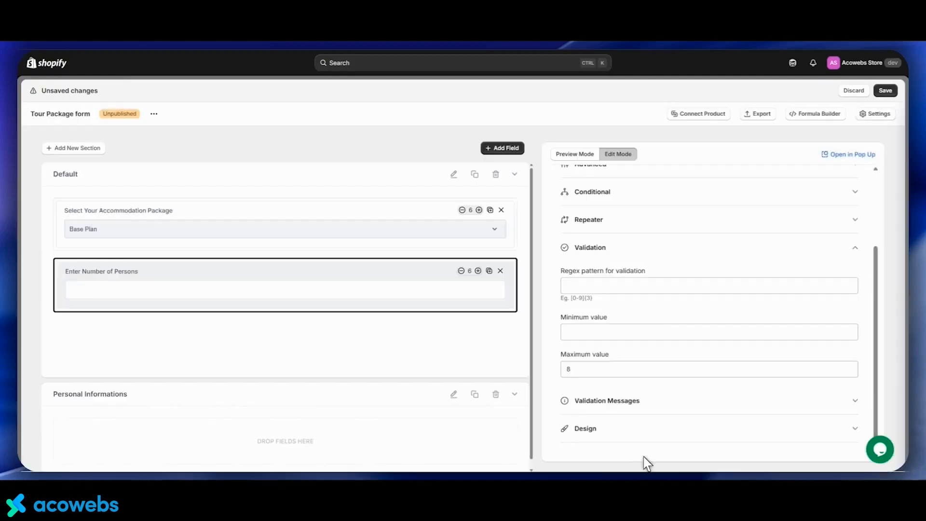
Add a text field to the Personal Informations section labelled "Enter the Name of Person"
click(488, 149)
drag(268, 185, 129, 425)
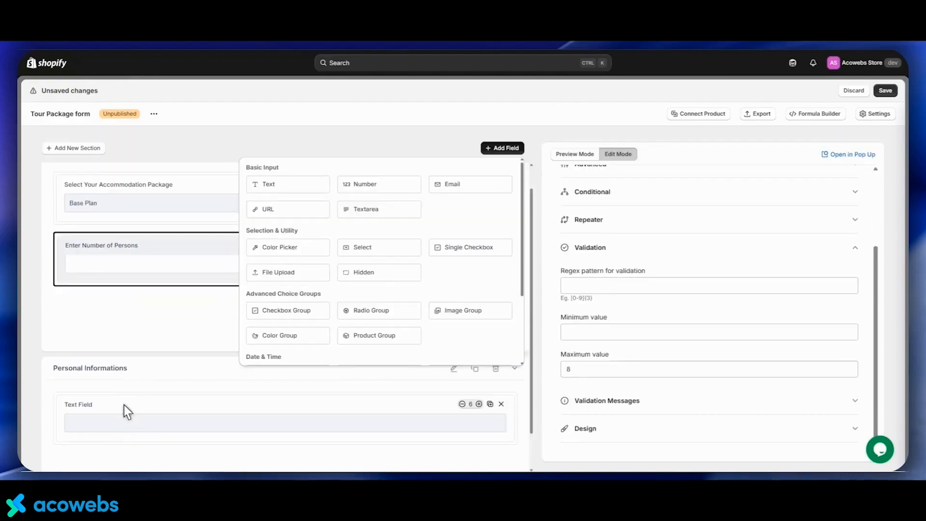
scroll(607, 217, up, 5)
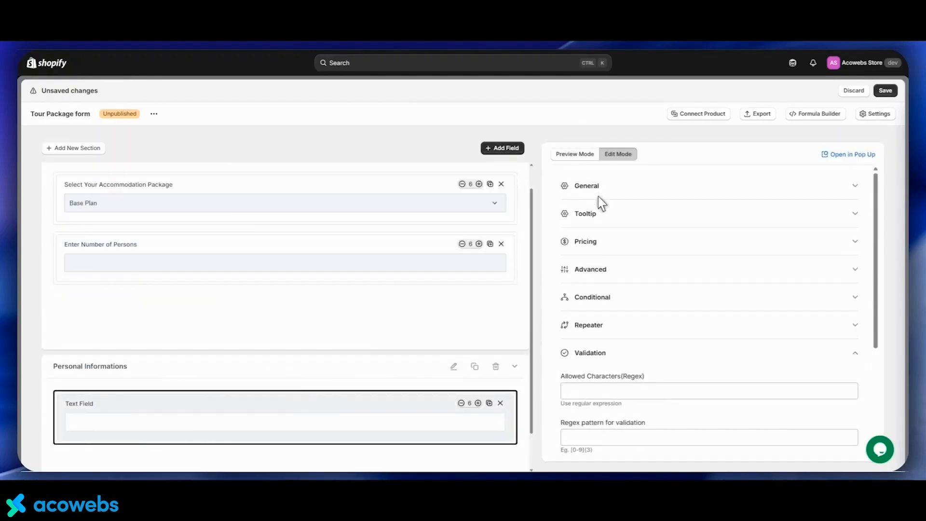
click(597, 191)
triple_click(580, 225)
text(Enter the Name of person)
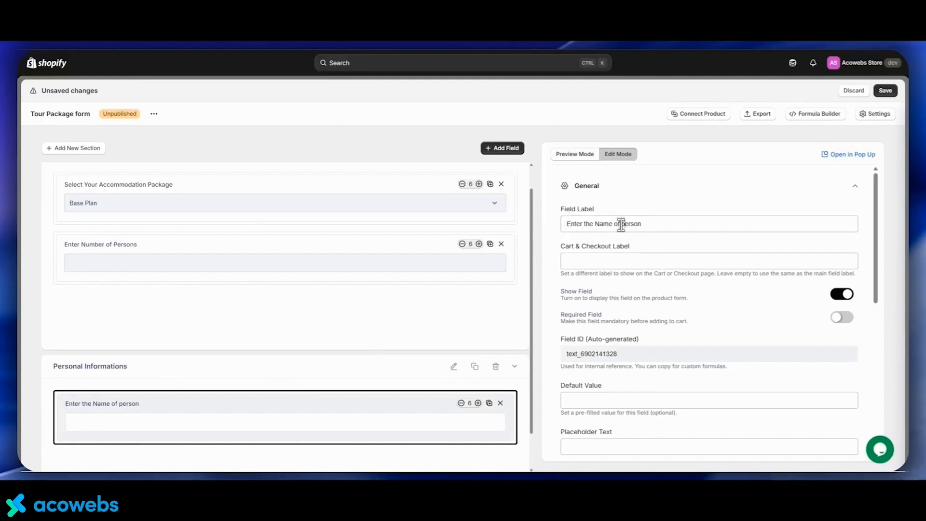
scroll(616, 223, down, 4)
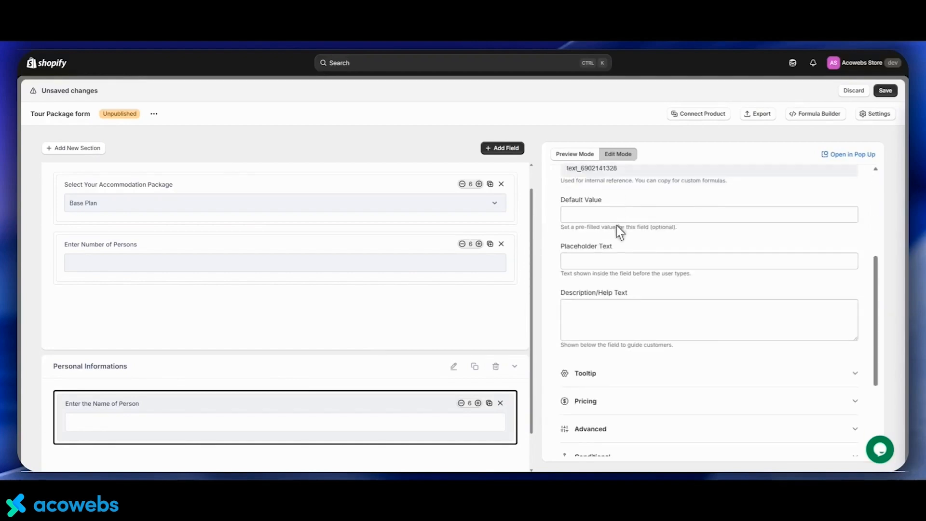
scroll(617, 232, down, 3)
scroll(467, 295, down, 1)
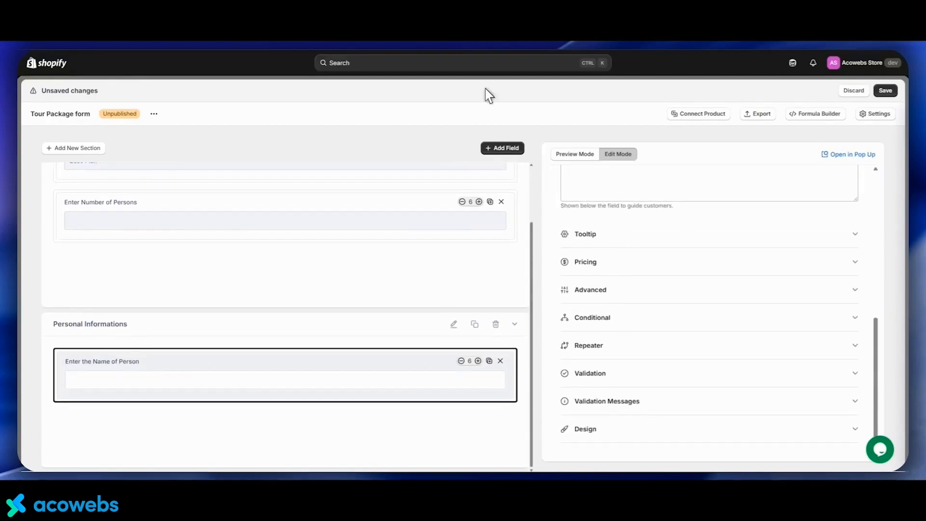
Add a number field to the Personal Informations section labelled "Enter Age"
click(492, 149)
drag(343, 186, 179, 418)
triple_click(590, 224)
text(Enter Age)
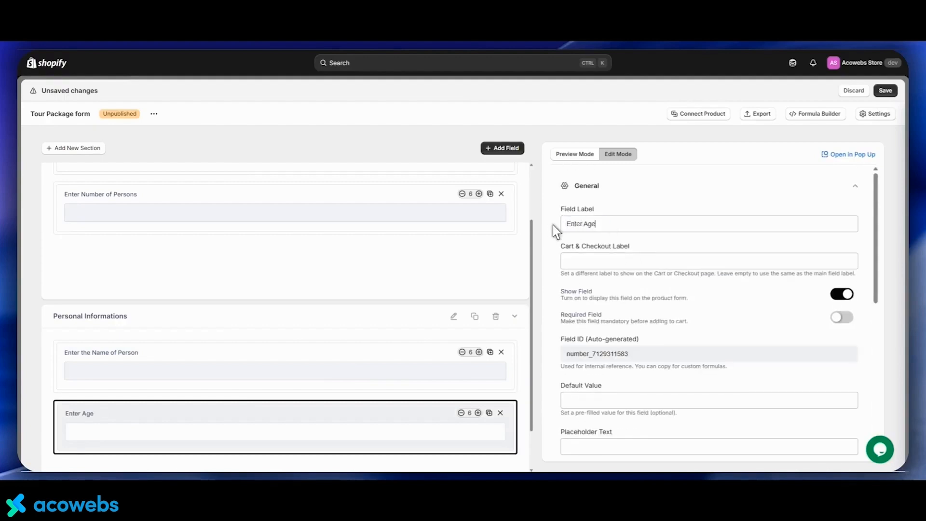
scroll(552, 225, down, 2)
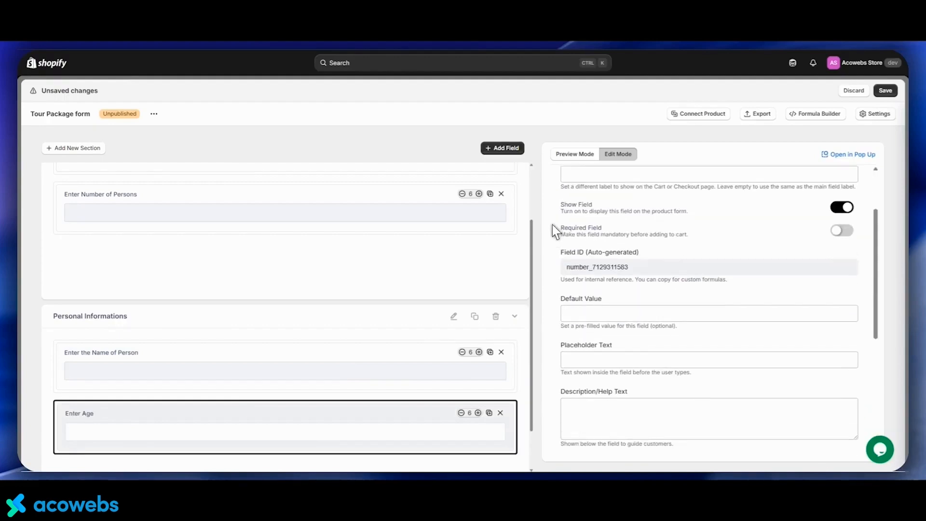
scroll(552, 224, down, 5)
Add a radio group to the Personal Informations section labelled "Enter Gender of the Person"
click(502, 148)
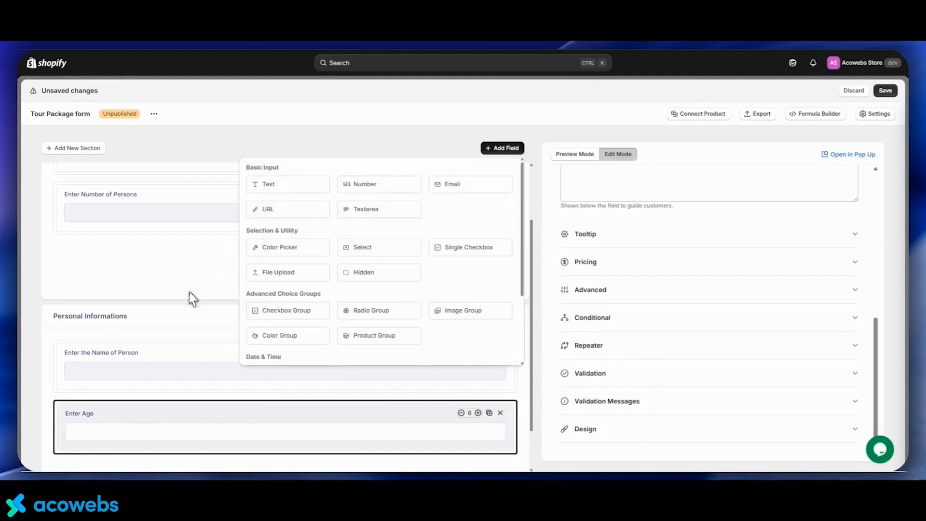
scroll(191, 295, down, 1)
scroll(190, 296, down, 1)
drag(355, 312, 166, 433)
drag(631, 263, 597, 264)
scroll(606, 243, up, 7)
drag(602, 226, 551, 223)
text(Enter Gender of the Person)
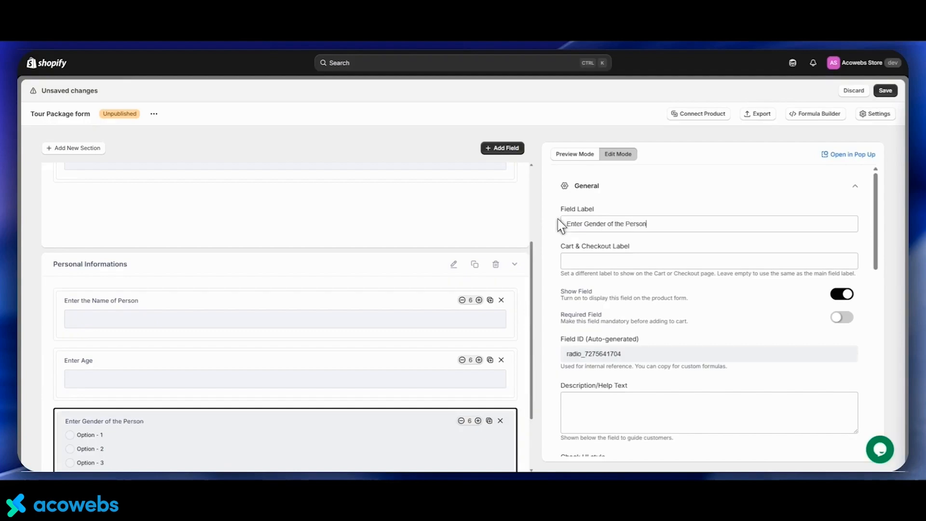
Set the gender radio options to Male/male, Female/female and Other/other as labels and values
scroll(560, 224, down, 6)
click(635, 262)
triple_click(600, 264)
text(Male)
key(Tab)
text(male)
triple_click(625, 317)
text(F)
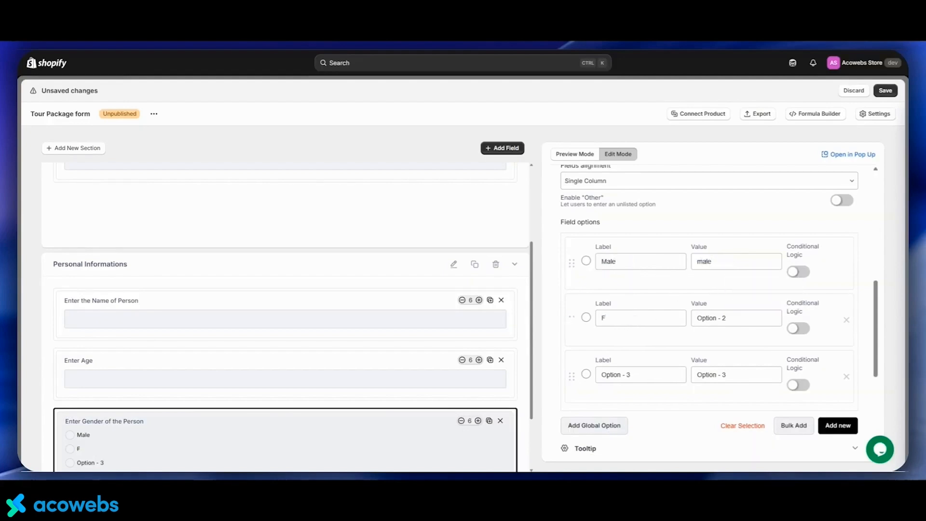
text(female)
drag(635, 374, 594, 378)
text(Other)
key(Tab)
text(other)
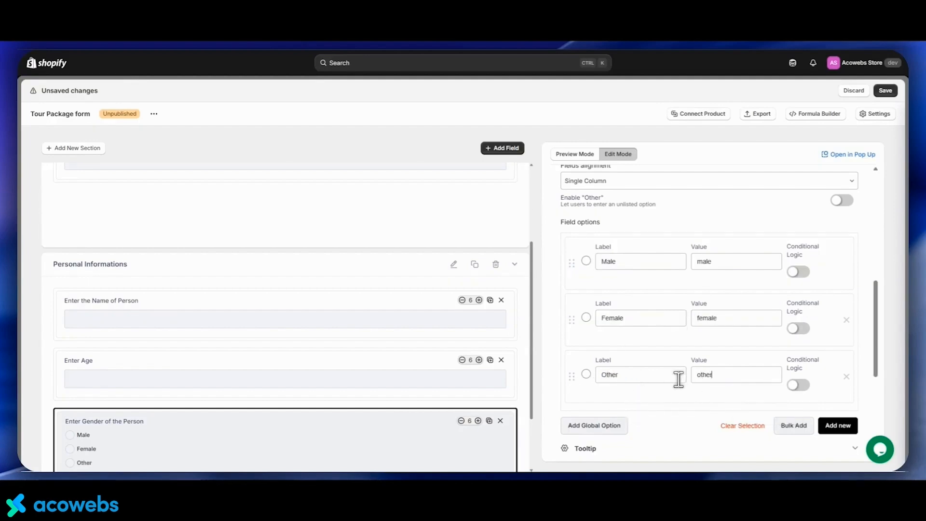
scroll(448, 301, down, 2)
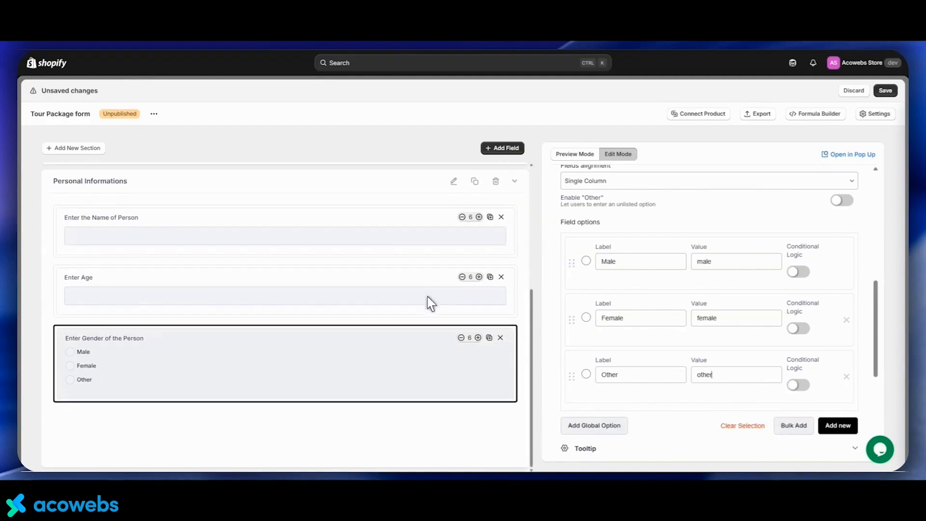
Add a new section named Additional Options and show its title in the form
click(58, 149)
drag(318, 199, 278, 196)
text(Additional Options)
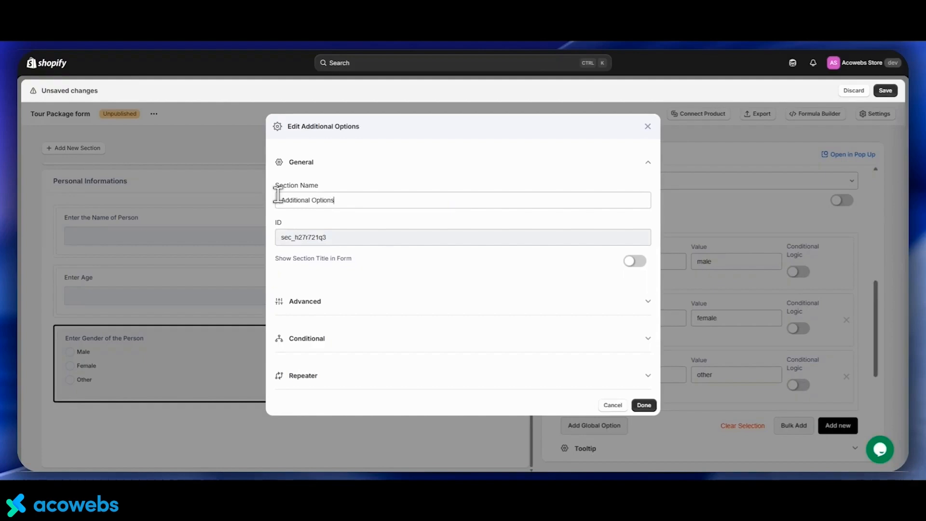
click(633, 260)
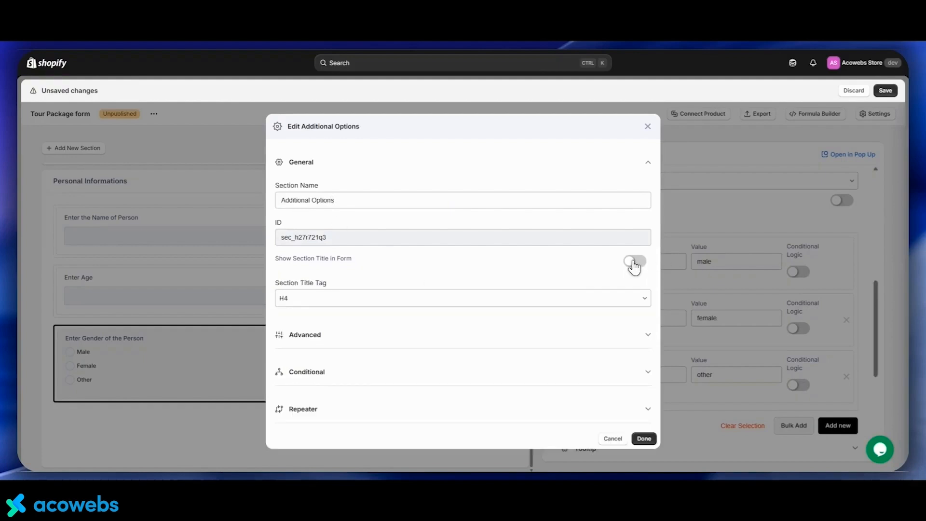
Choose a layout for the Additional Options section in its advanced settings and save the section
click(498, 334)
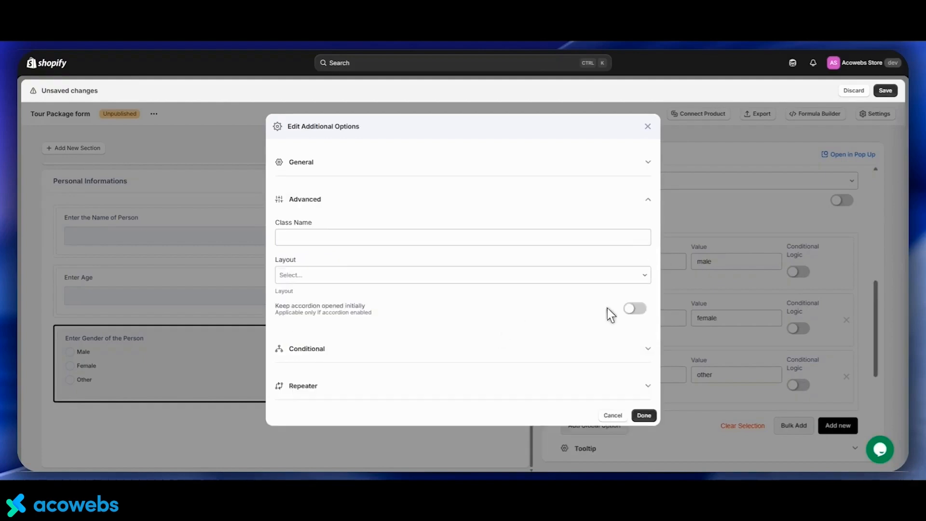
click(412, 281)
click(373, 296)
click(643, 416)
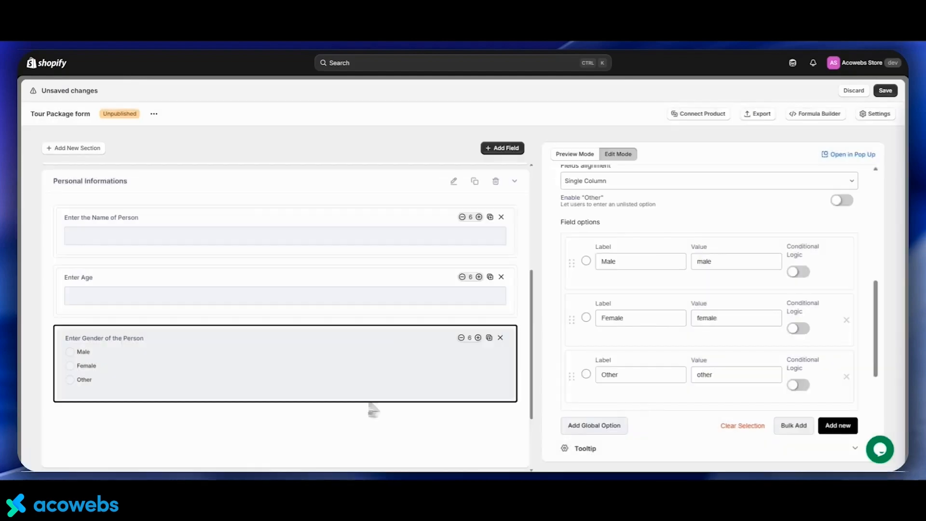
Add a single checkbox to the Additional Options section labelled "Guided Tour?"
scroll(285, 283, down, 2)
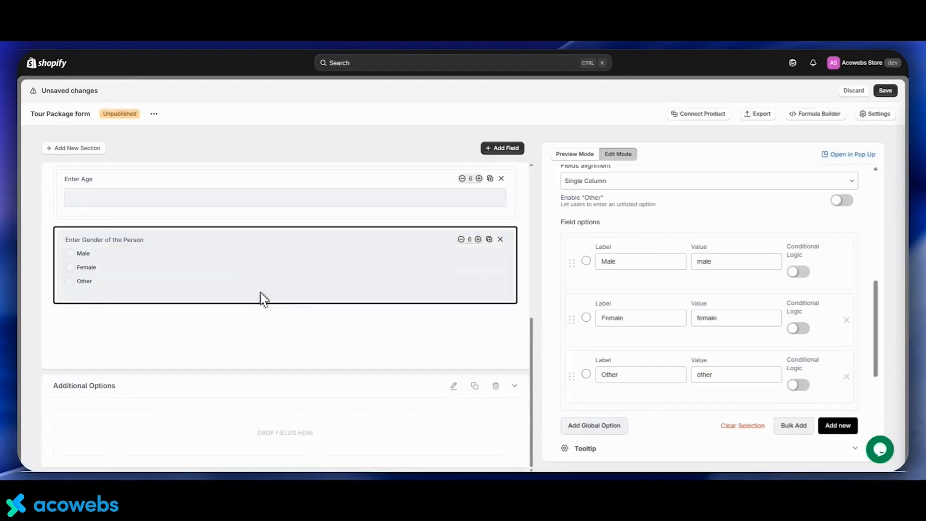
click(492, 149)
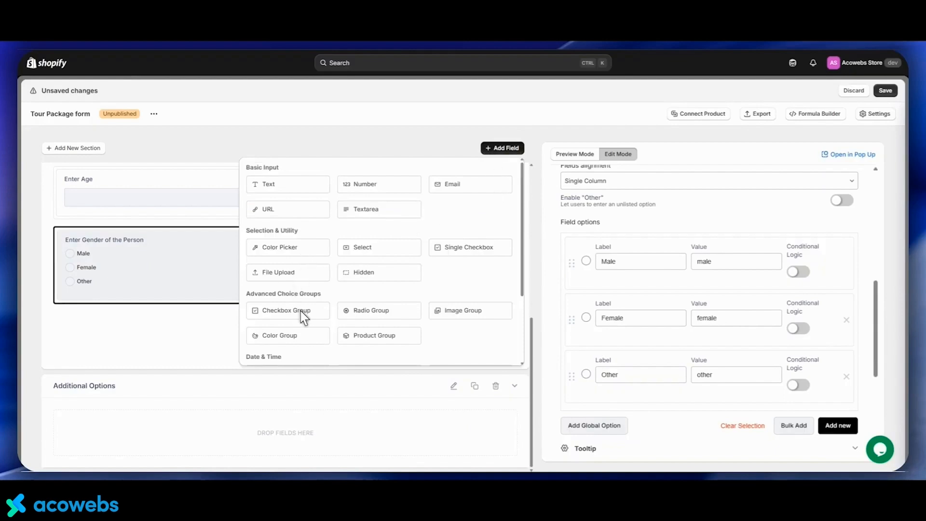
drag(470, 247, 156, 432)
scroll(598, 193, up, 7)
drag(611, 224, 554, 231)
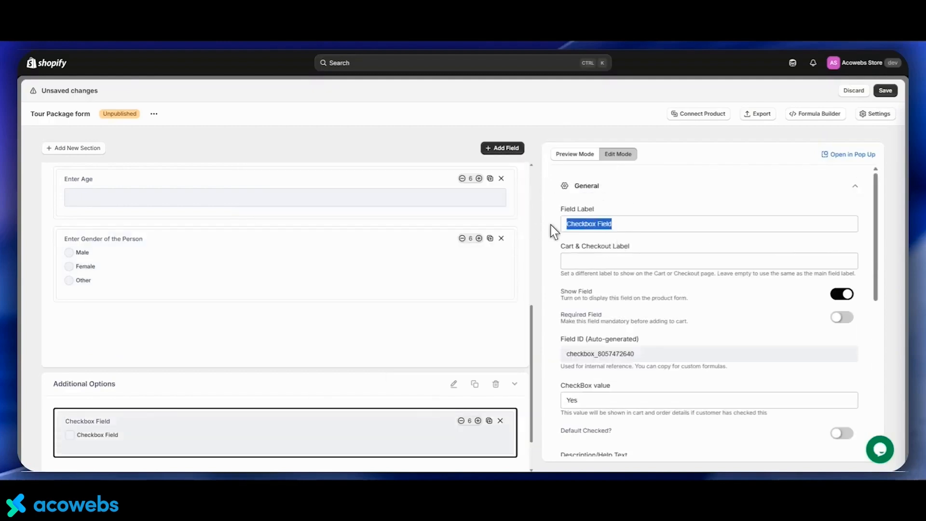
text(Guided )
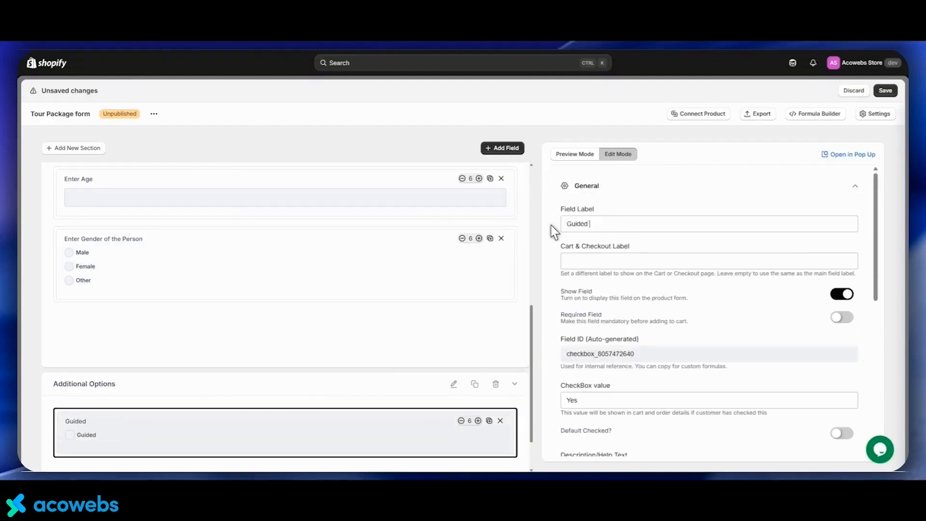
text(Tour?)
Enable pricing on the Guided Tour? checkbox with a Fixed price of 150
scroll(590, 284, down, 6)
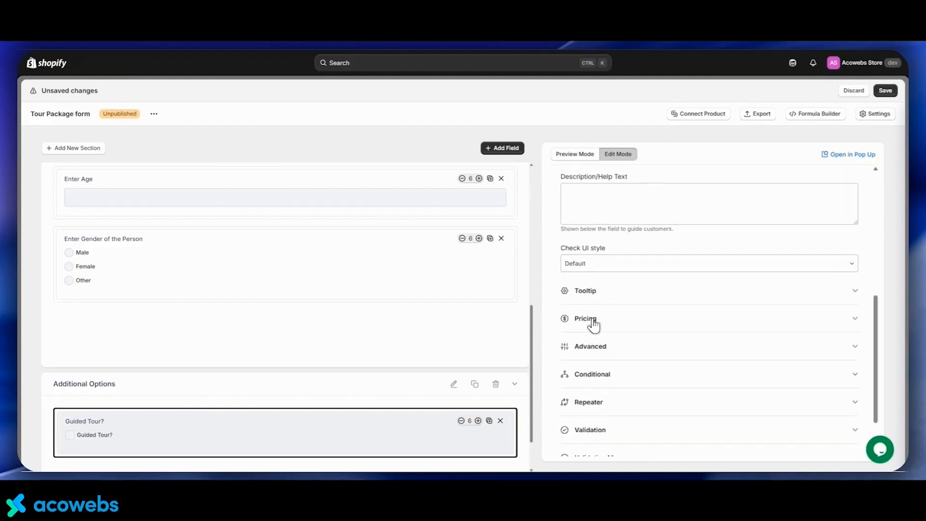
click(593, 322)
click(841, 266)
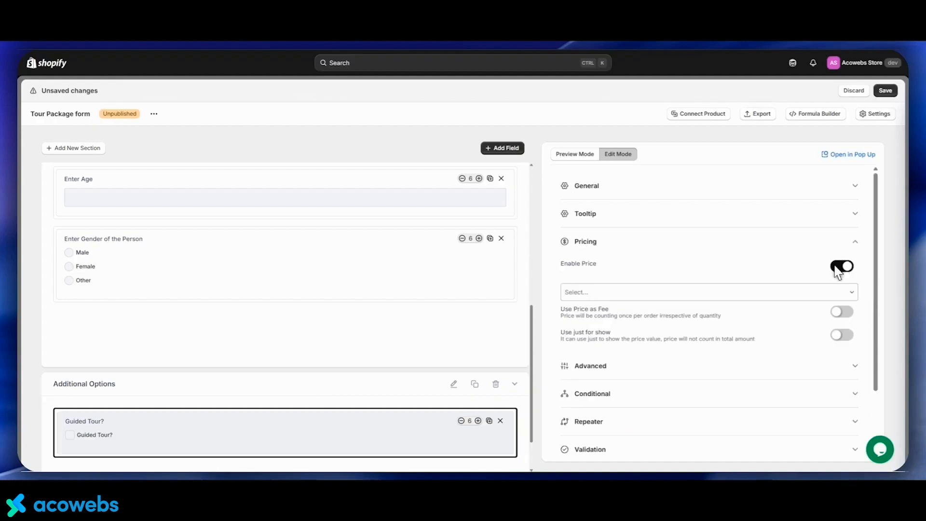
click(619, 297)
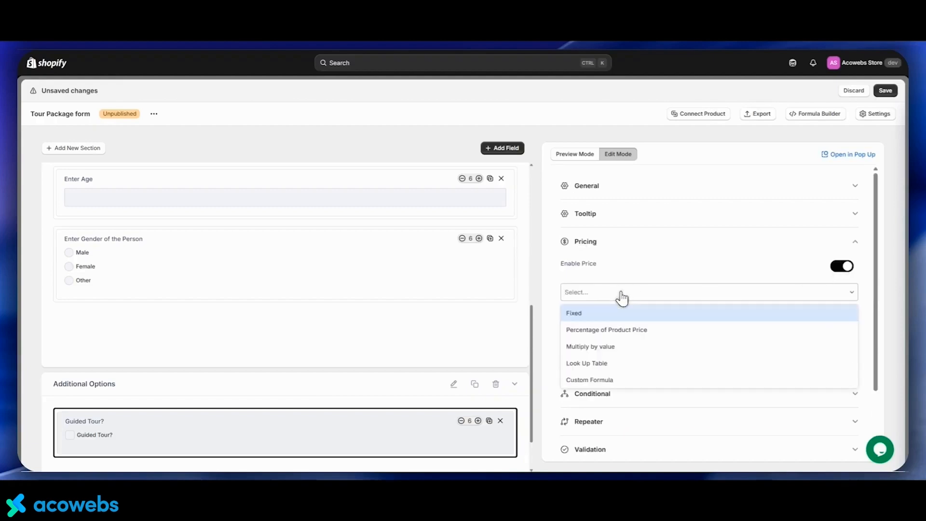
click(601, 316)
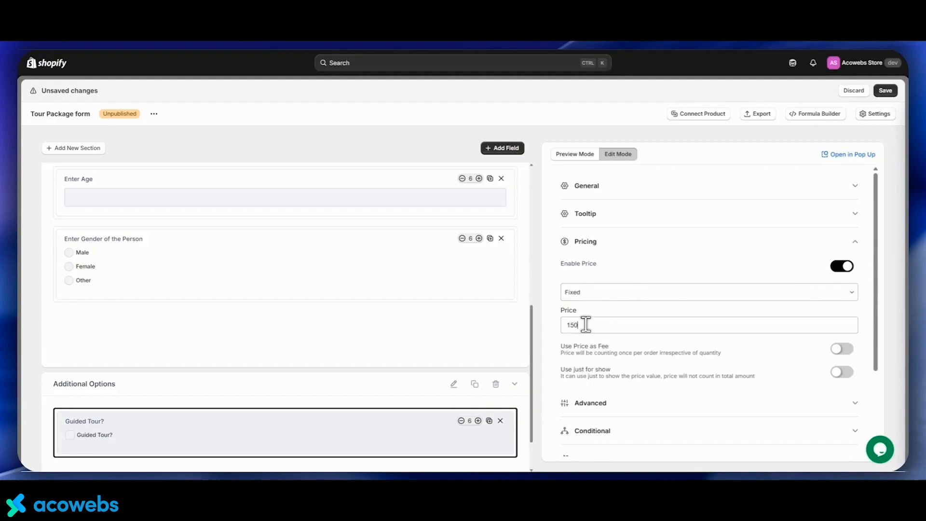
click(579, 246)
scroll(217, 328, down, 2)
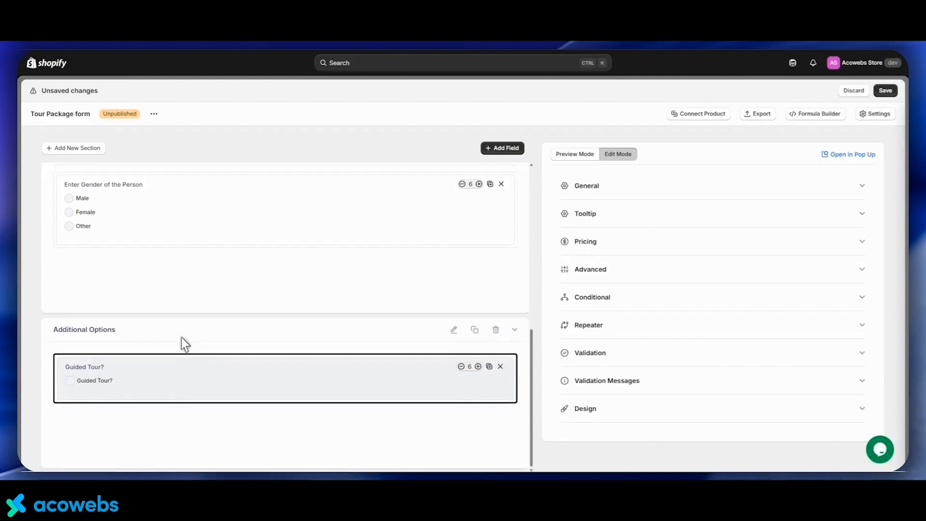
Add another single checkbox to Additional Options labelled "Airport Pickup and Drop off?"
click(491, 148)
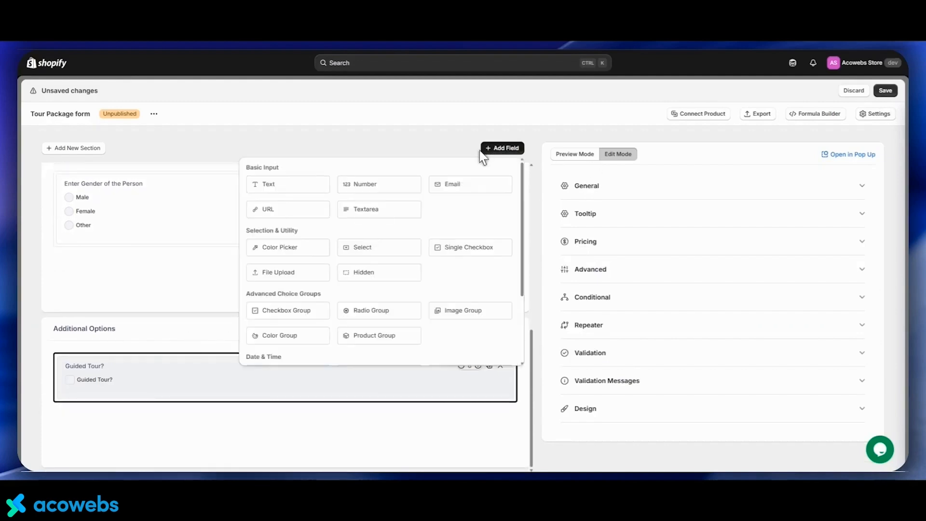
scroll(381, 227, down, 1)
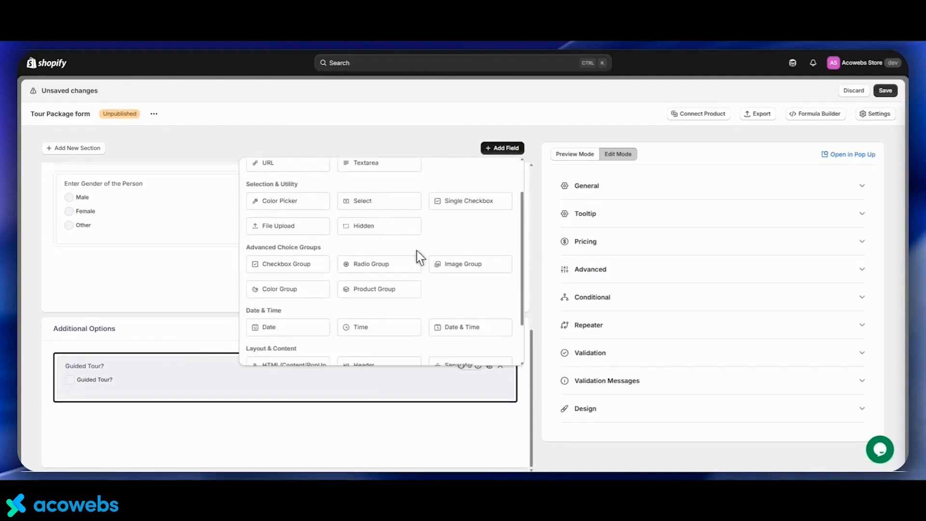
drag(465, 201, 207, 418)
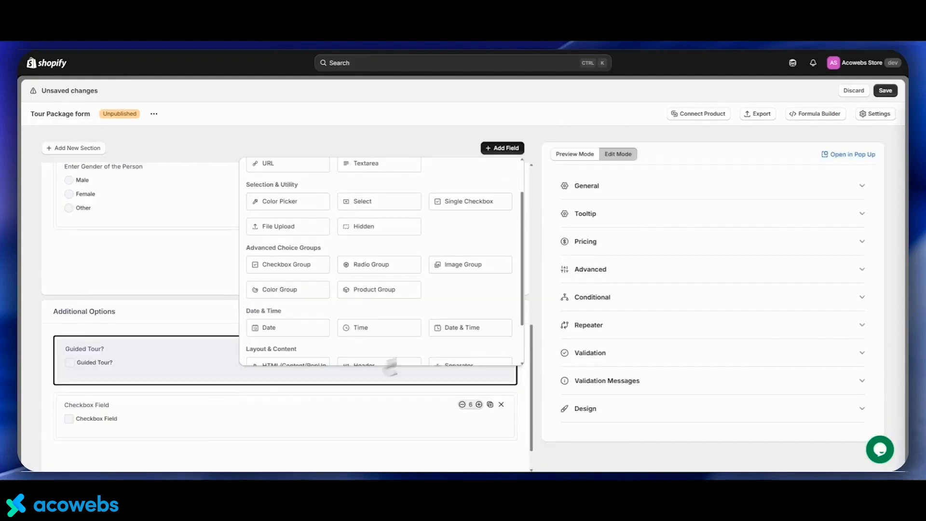
click(618, 185)
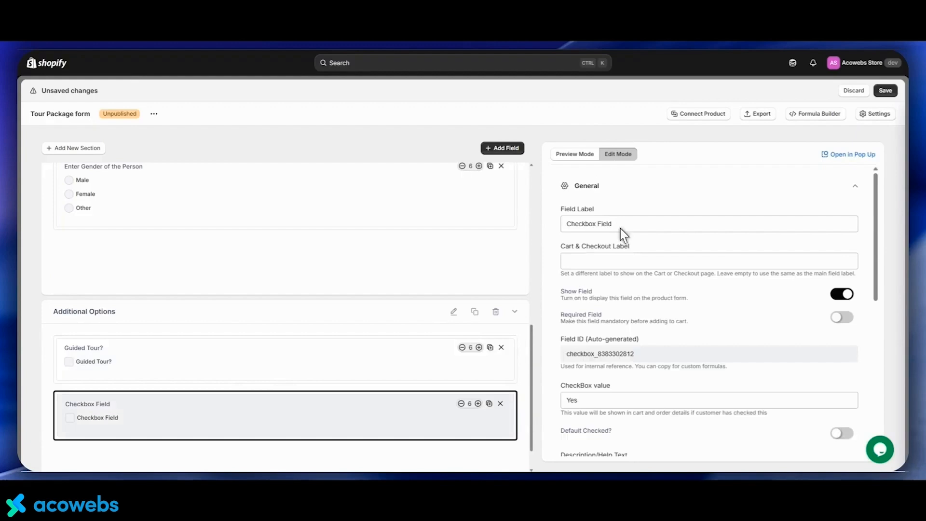
triple_click(578, 226)
text(Air)
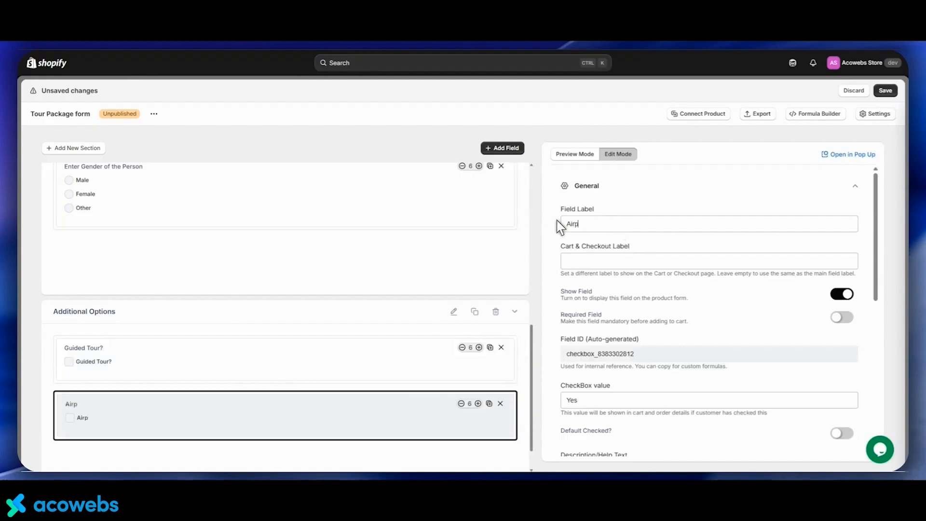
text(port Pickup and Drop)
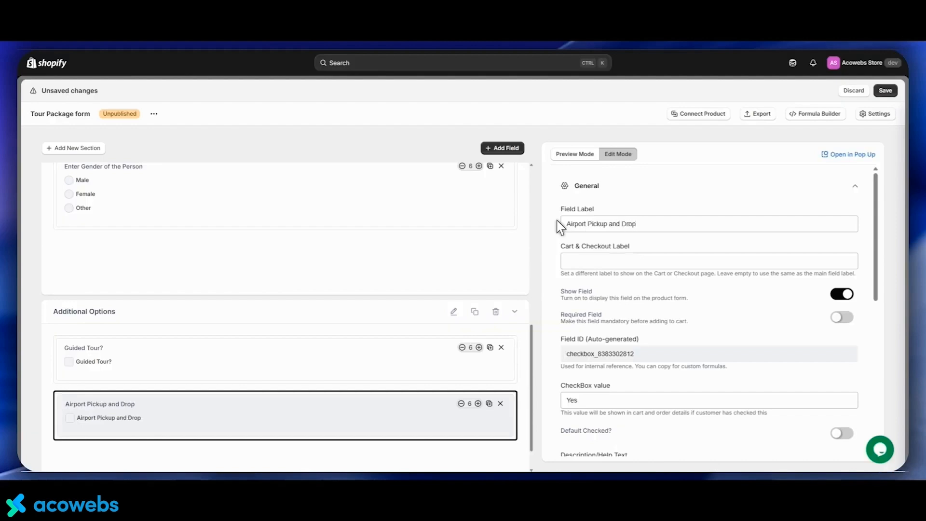
text( off?)
scroll(655, 241, down, 6)
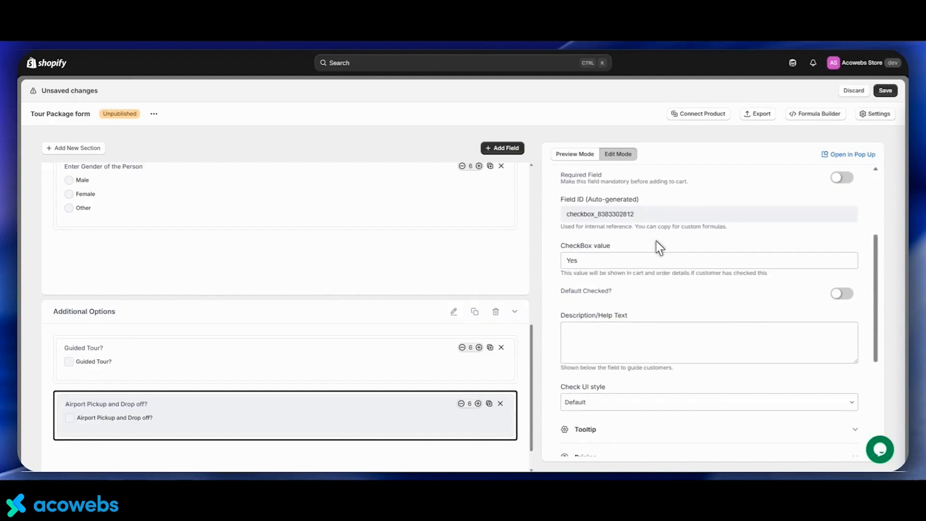
Enable pricing on the Airport Pickup and Drop off? checkbox with a Fixed price of 250
click(614, 270)
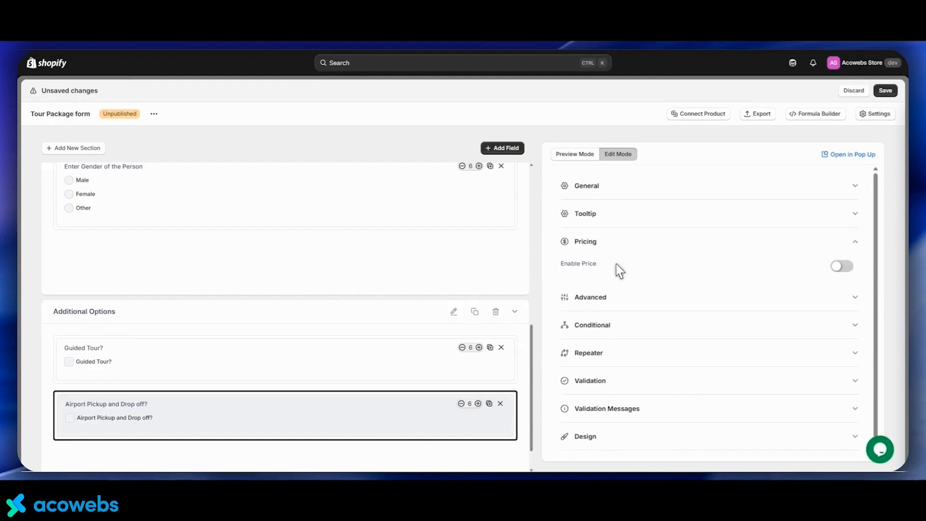
click(843, 267)
click(618, 293)
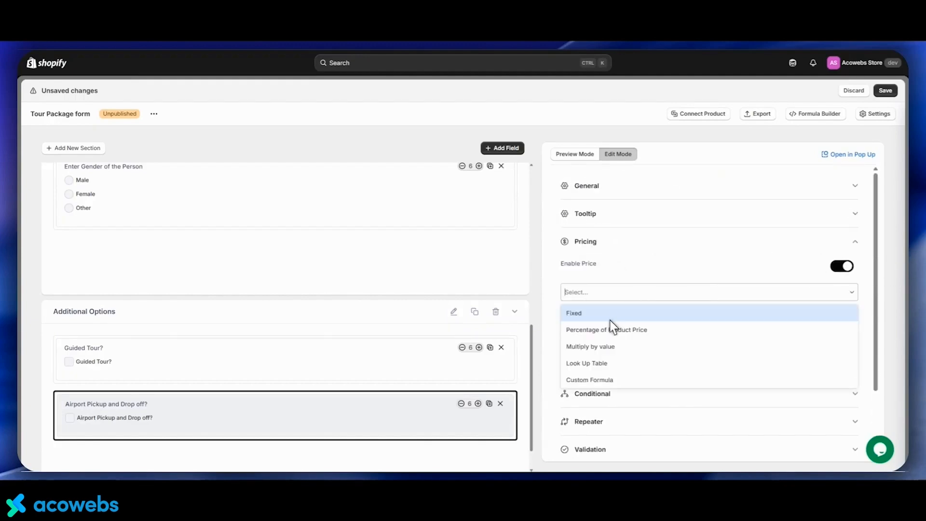
click(611, 314)
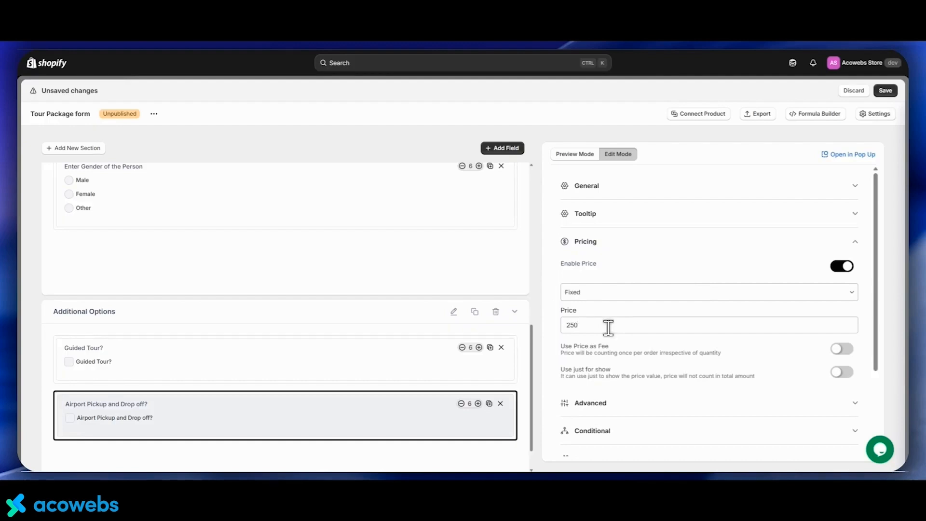
click(587, 242)
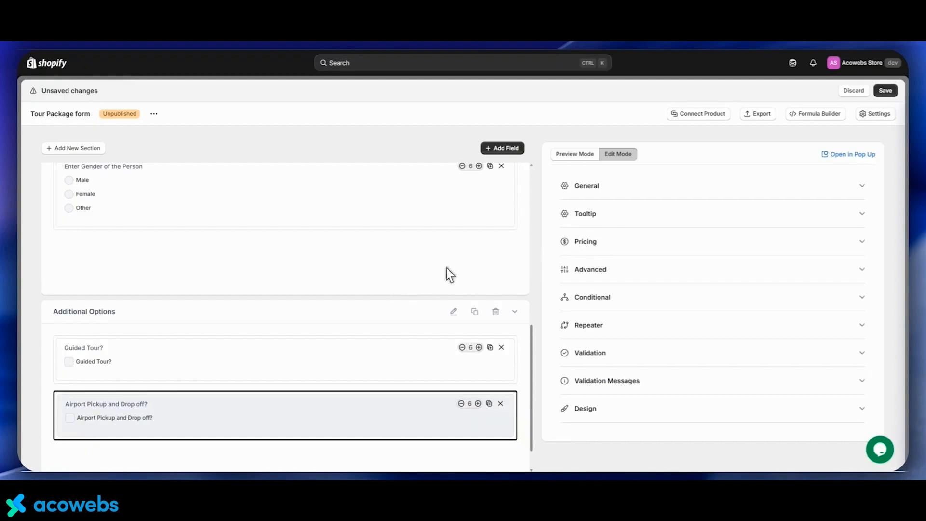
Add a third single checkbox to Additional Options labelled "Private Transiting?"
scroll(446, 273, down, 1)
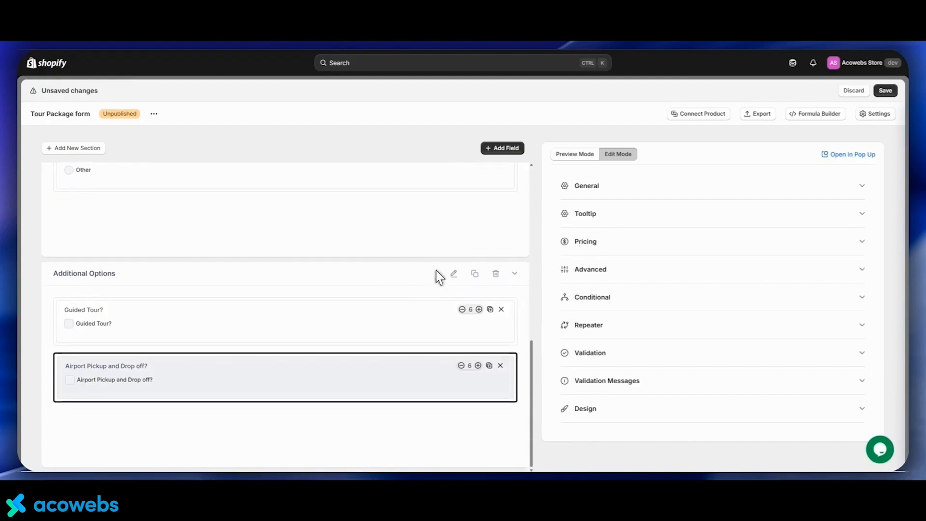
click(501, 149)
drag(356, 337, 244, 396)
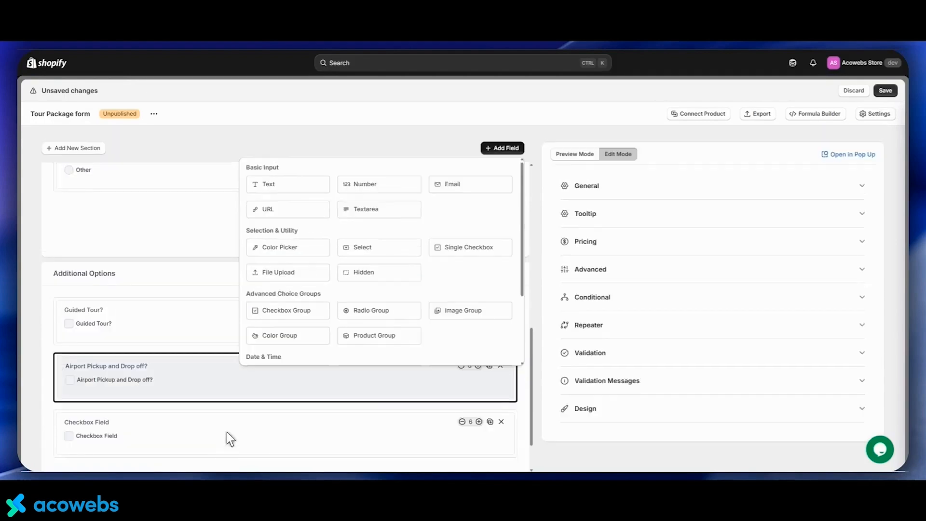
click(269, 418)
click(594, 189)
triple_click(565, 224)
text(Private T)
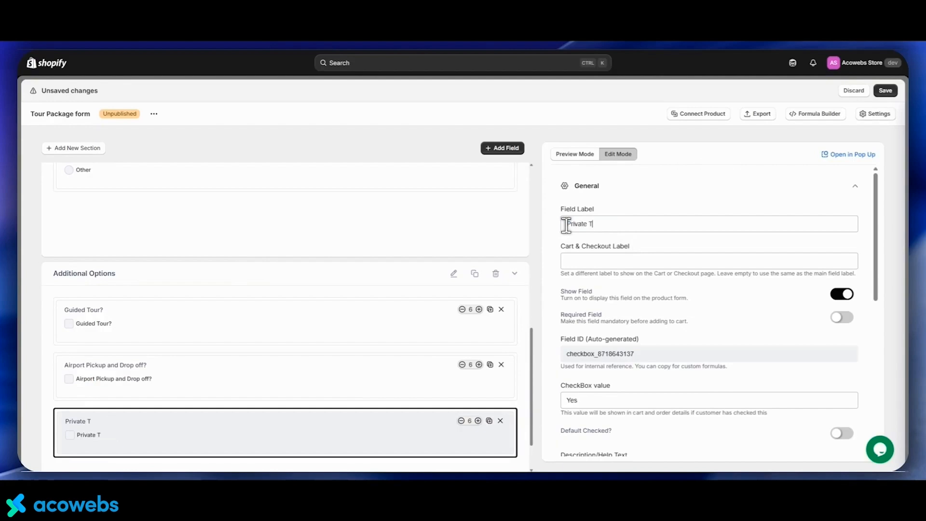
text(ransitting?)
right_click(602, 223)
click(617, 228)
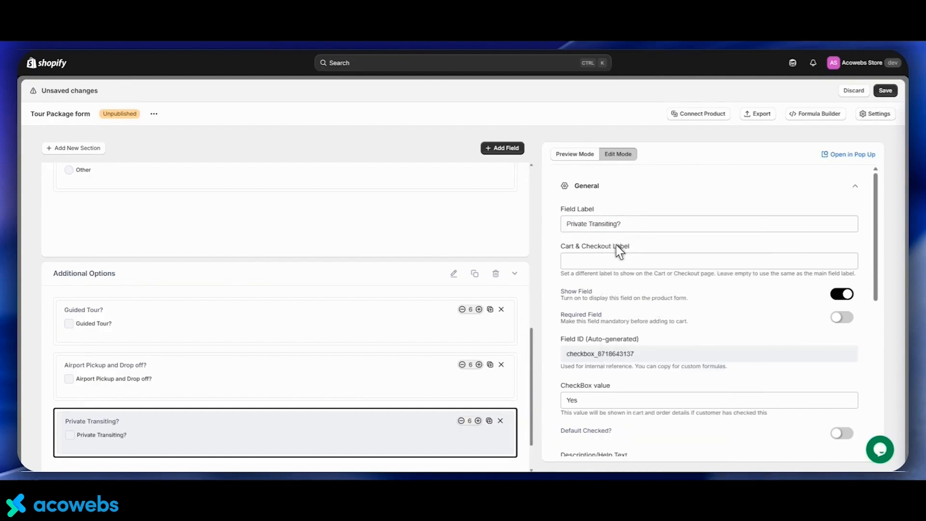
Enable pricing on the Private Transiting? checkbox with a Fixed price of 200
scroll(616, 245, down, 5)
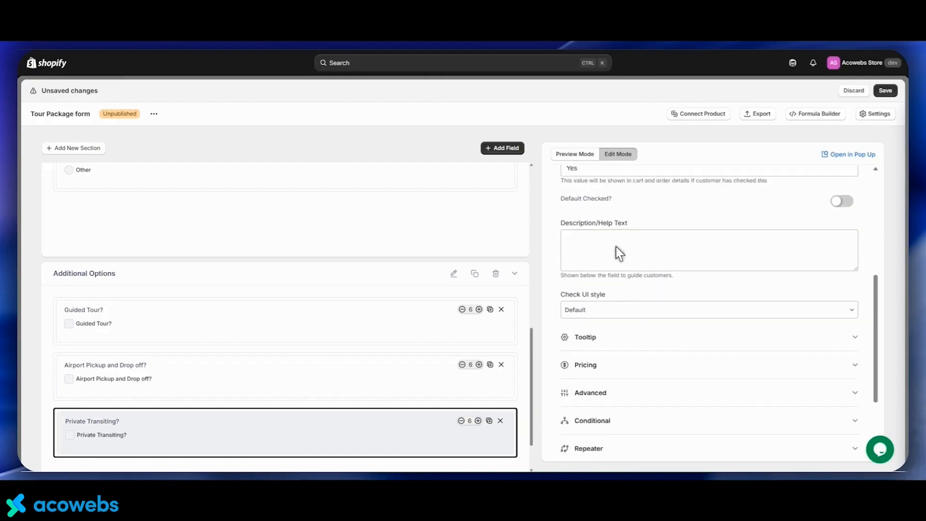
scroll(615, 247, down, 1)
click(599, 316)
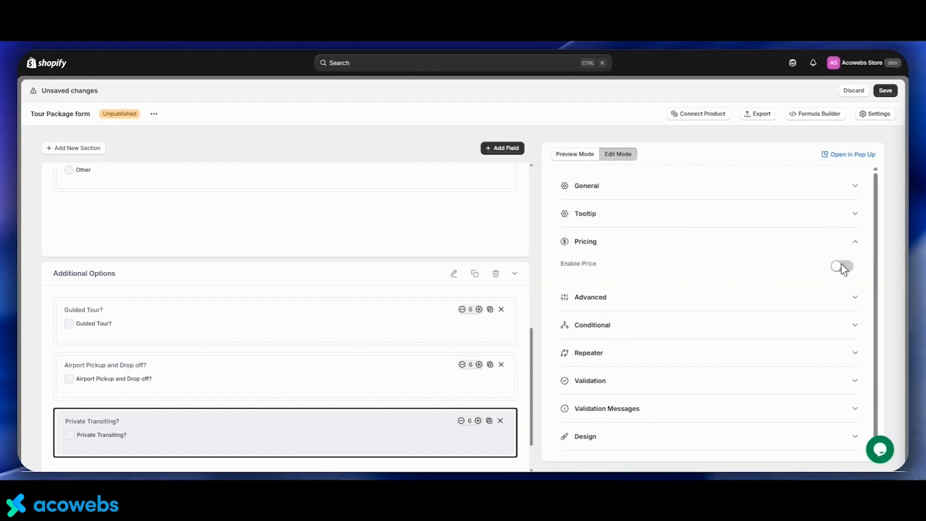
click(841, 265)
click(690, 293)
click(596, 330)
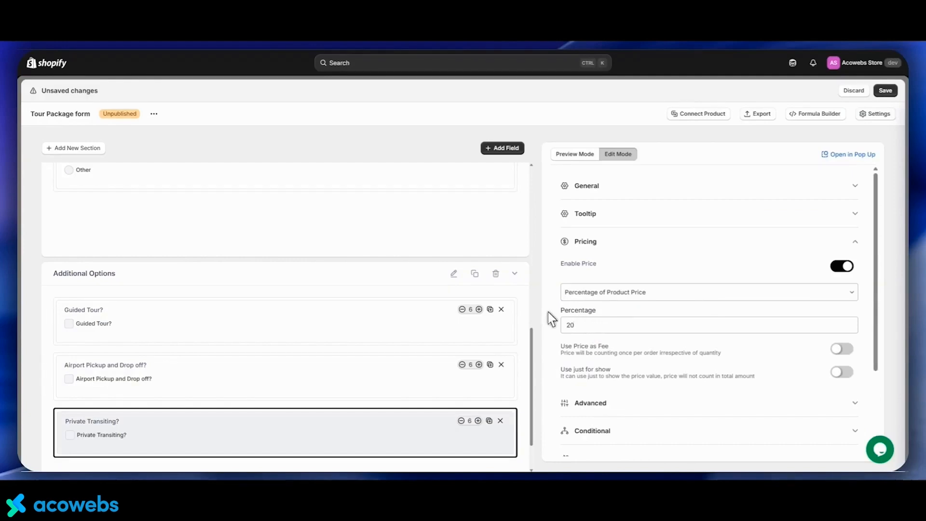
scroll(470, 308, down, 1)
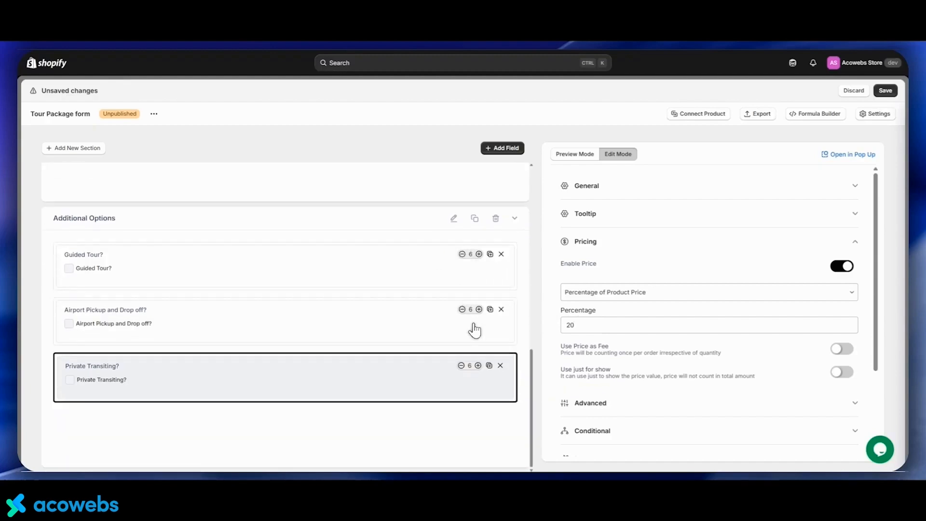
scroll(309, 328, up, 5)
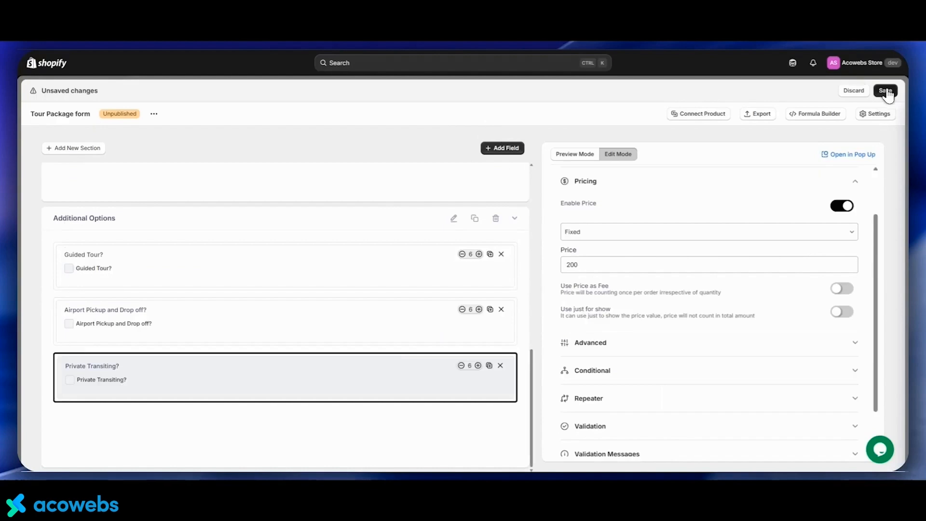
Save the form and assign it to the Highlights of Leh-Ladakh product
click(885, 92)
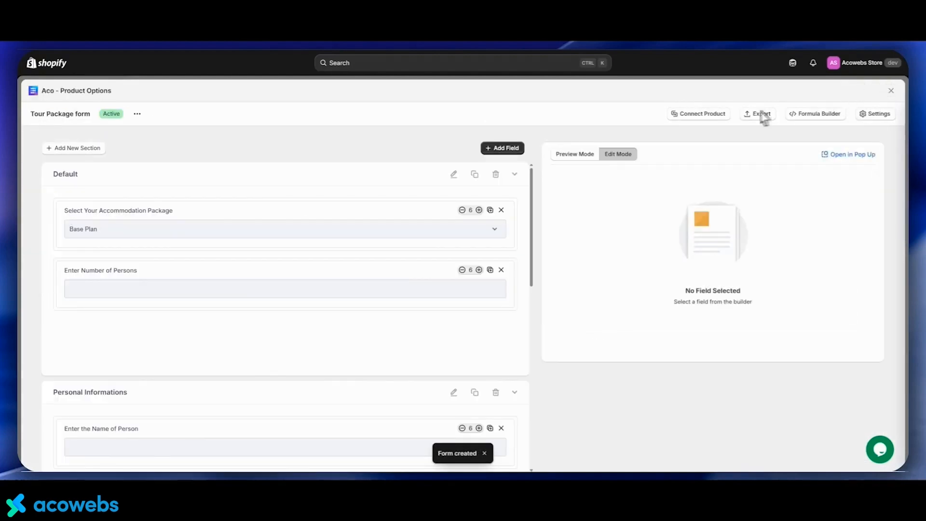
click(694, 115)
click(651, 198)
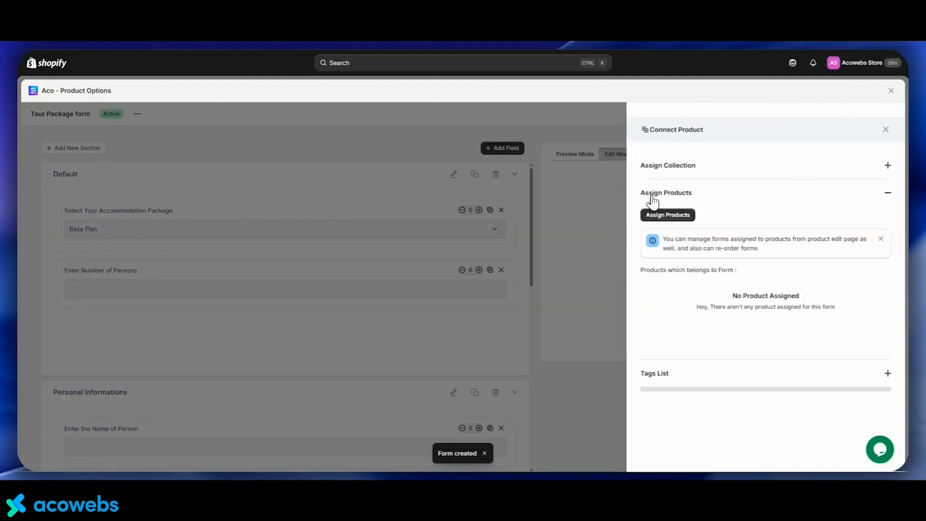
click(654, 215)
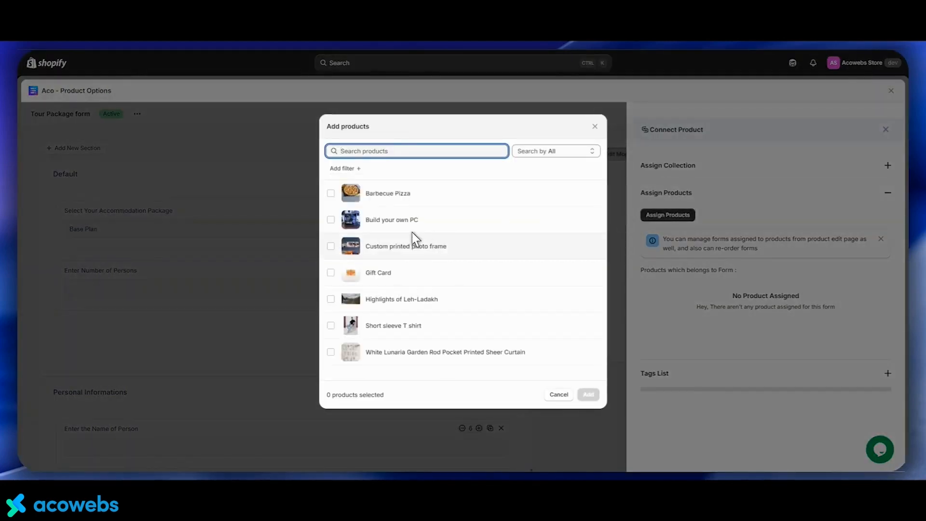
click(380, 299)
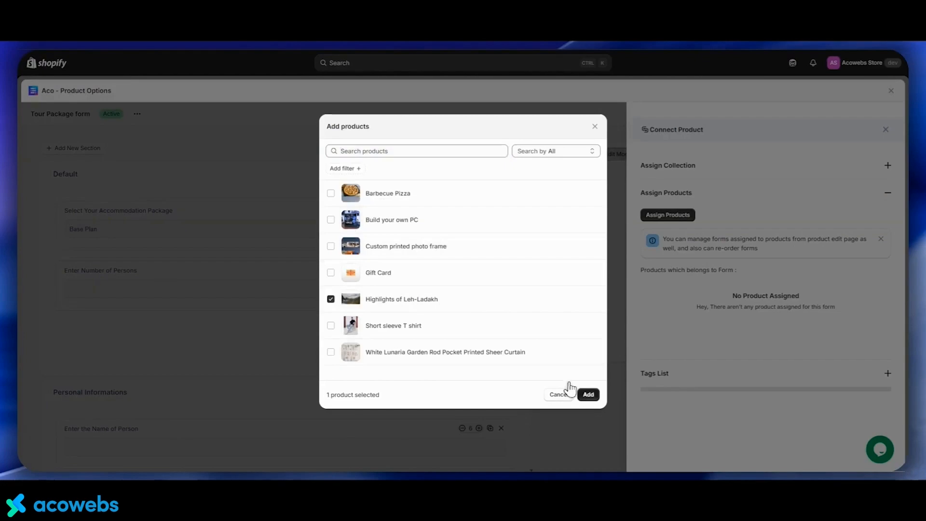
click(589, 394)
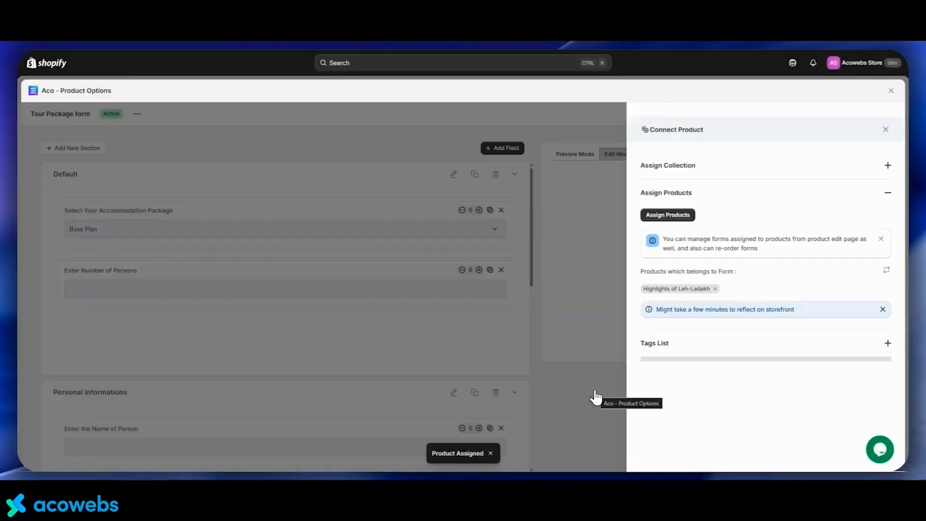
On the product's storefront page, select the Deluxe Plan package and enter 2 persons
click(663, 290)
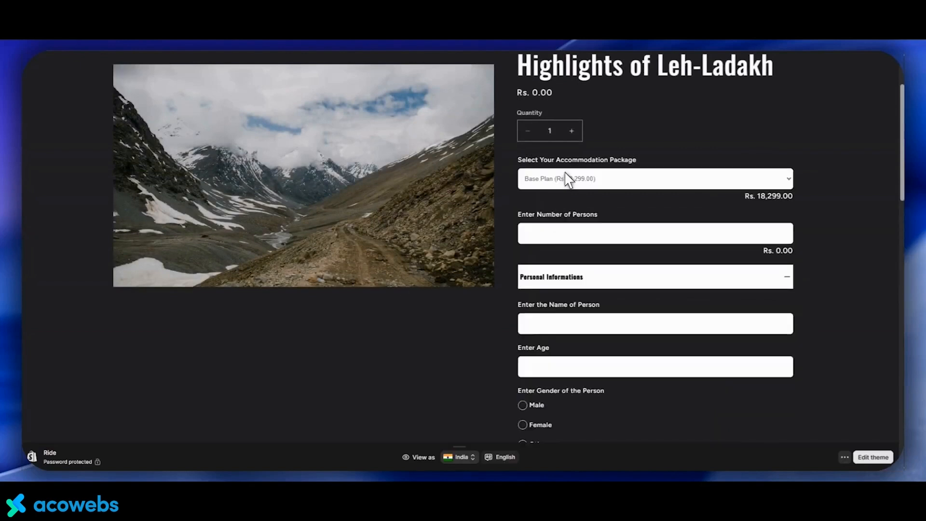
click(567, 187)
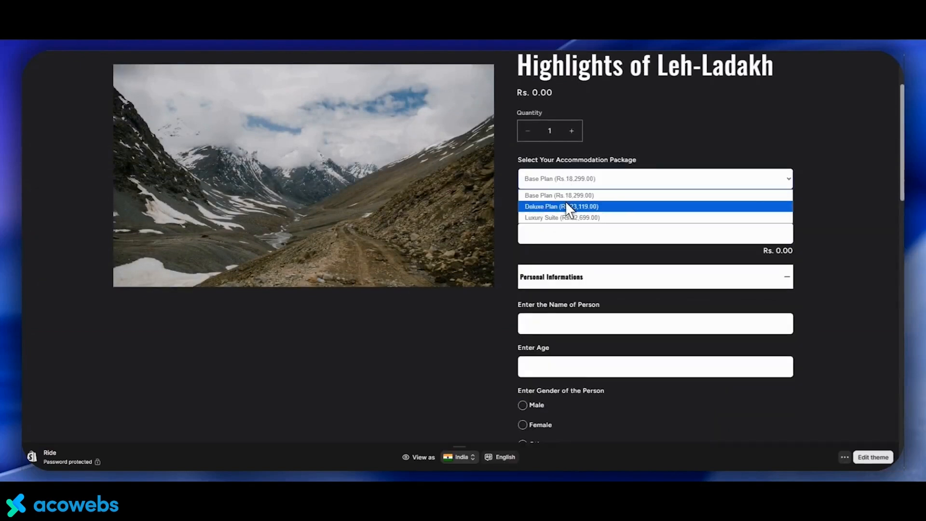
click(565, 201)
click(563, 229)
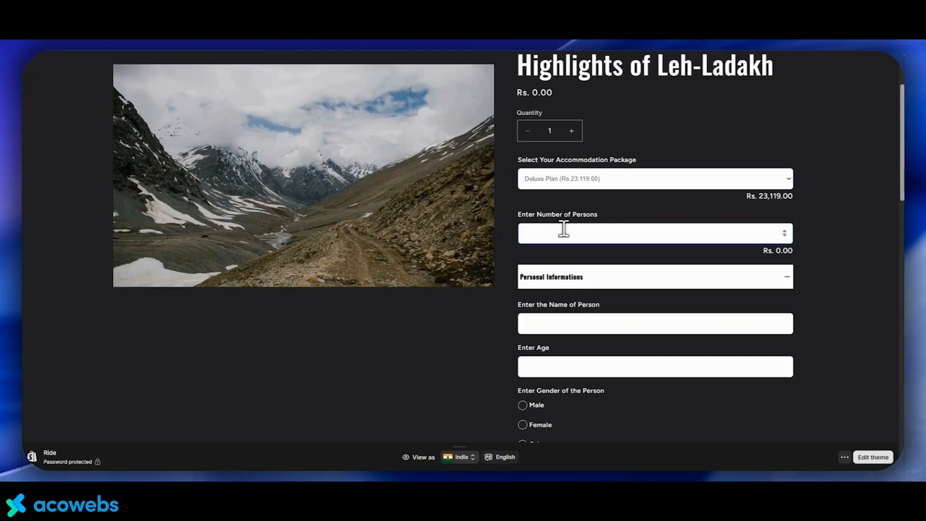
text(2)
Fill in the first person's name, age 28 and gender Male
scroll(591, 195, down, 2)
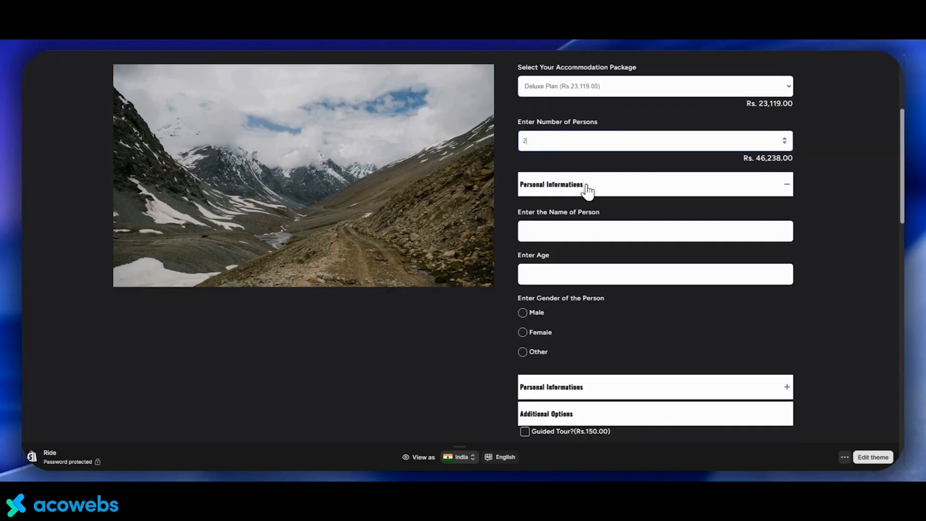
click(573, 230)
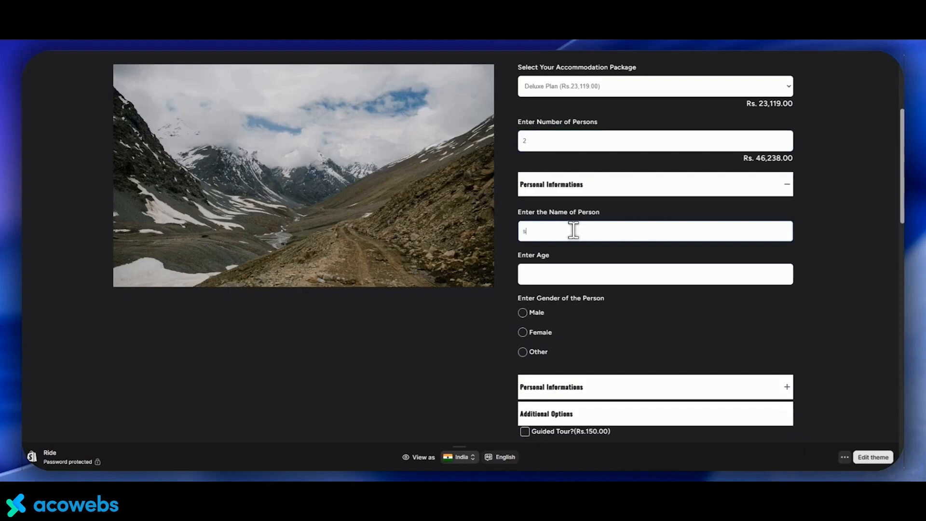
click(538, 268)
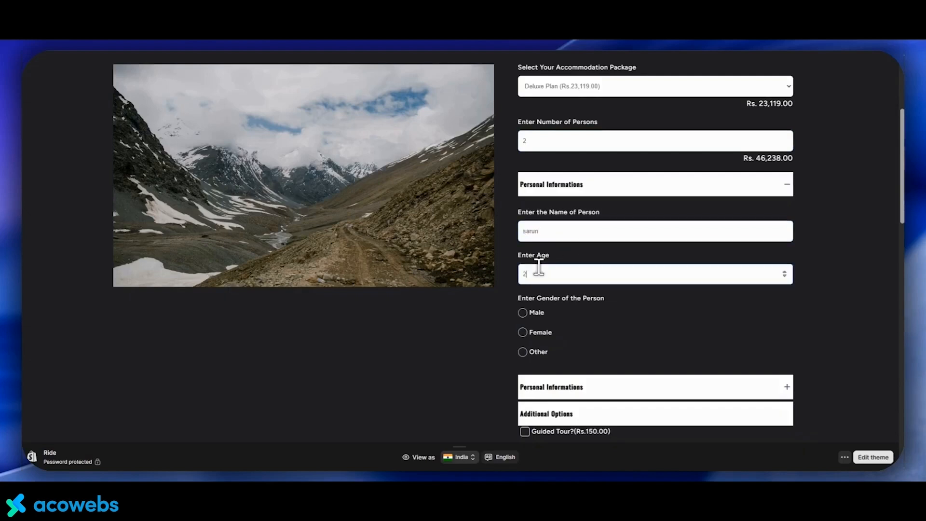
click(522, 314)
Expand the second Personal Informations section and fill in the person's name, age 25 and gender Female
scroll(536, 308, down, 2)
click(543, 299)
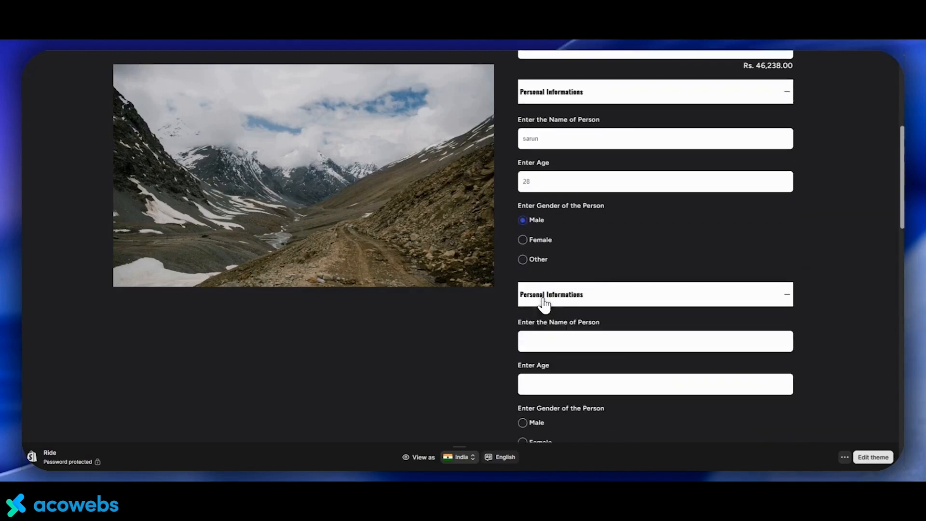
scroll(542, 300, down, 1)
click(543, 300)
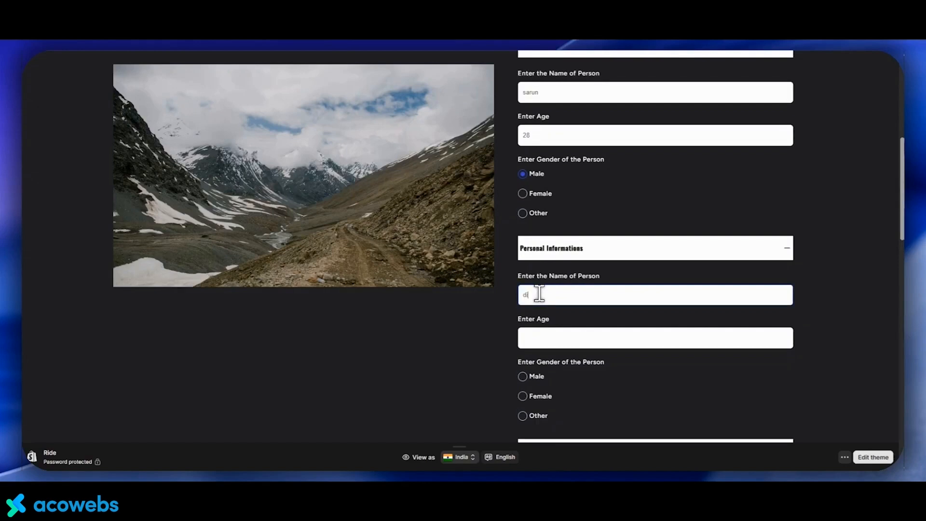
click(534, 334)
text(25)
click(526, 395)
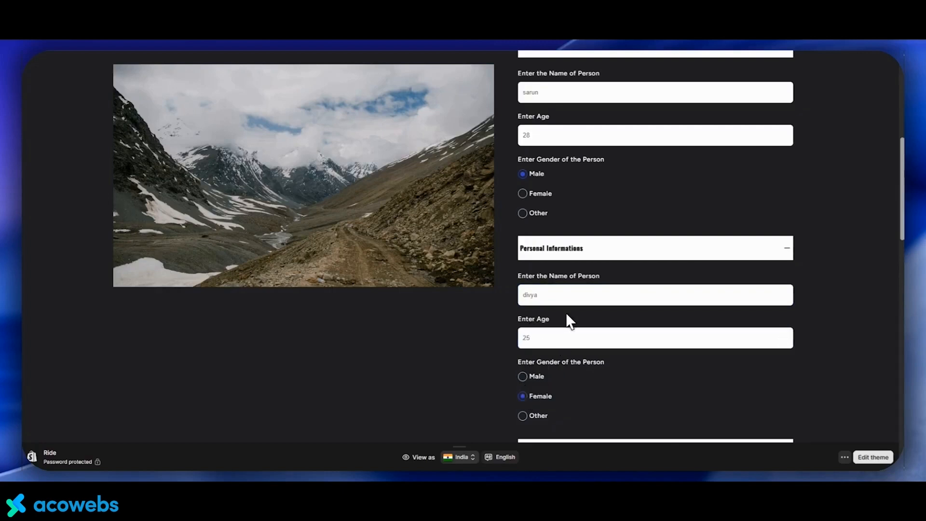
Tick the Guided Tour? and Private Transiting? additional options
scroll(567, 305, down, 1)
scroll(567, 304, down, 2)
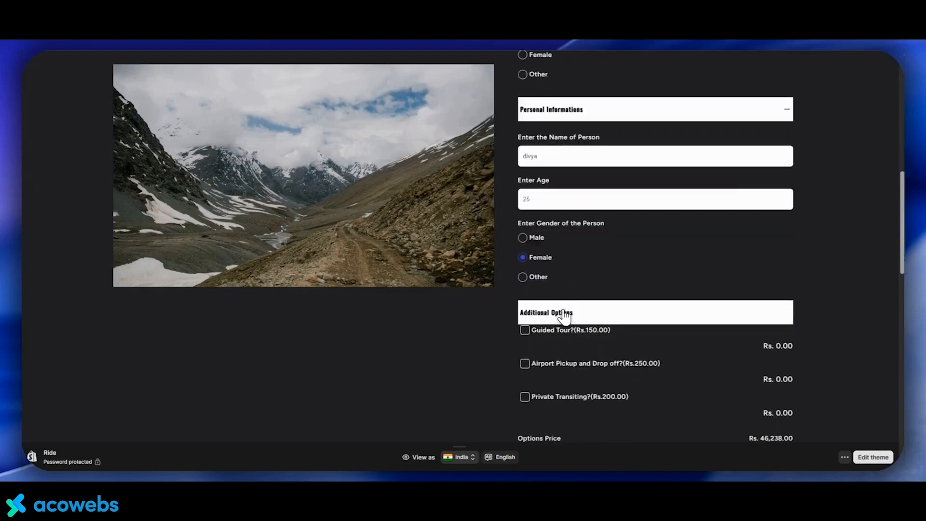
click(524, 331)
click(525, 398)
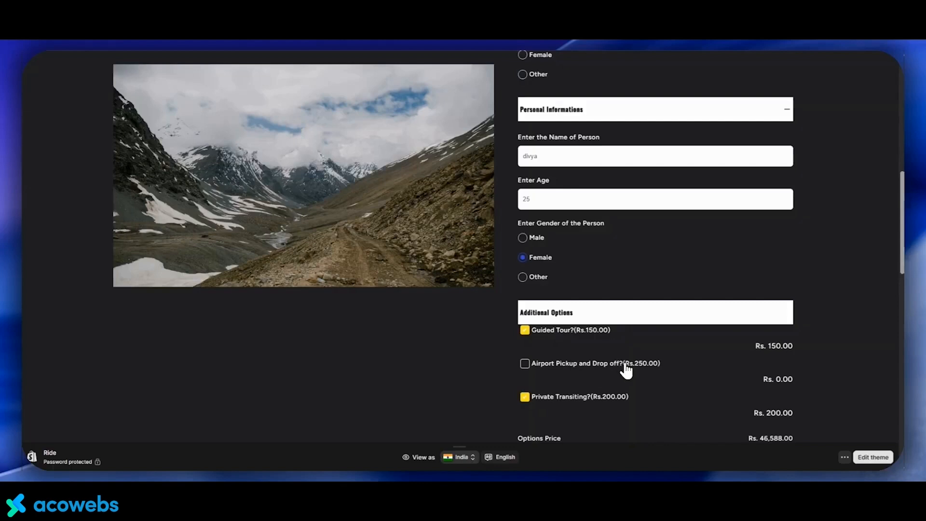
Add the configured tour package to the cart
scroll(625, 369, down, 3)
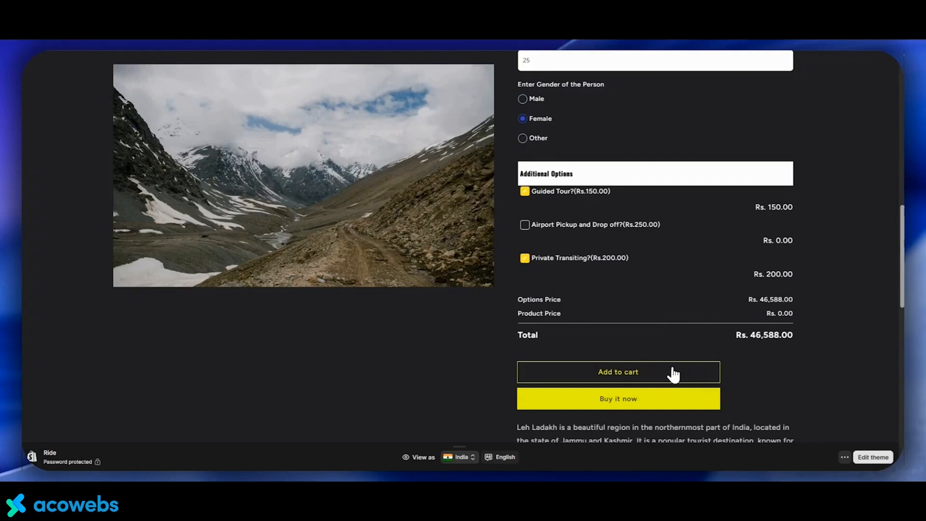
click(635, 376)
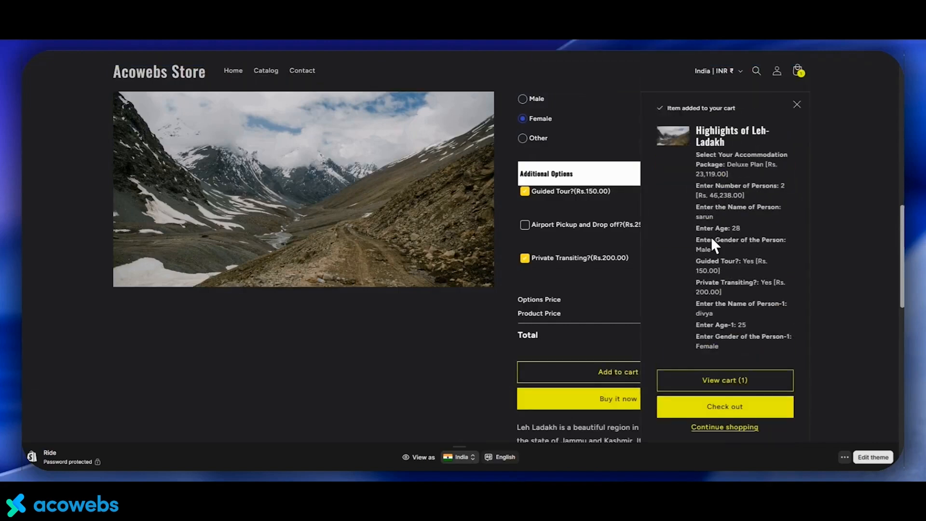
Open the cart and proceed to checkout
click(723, 380)
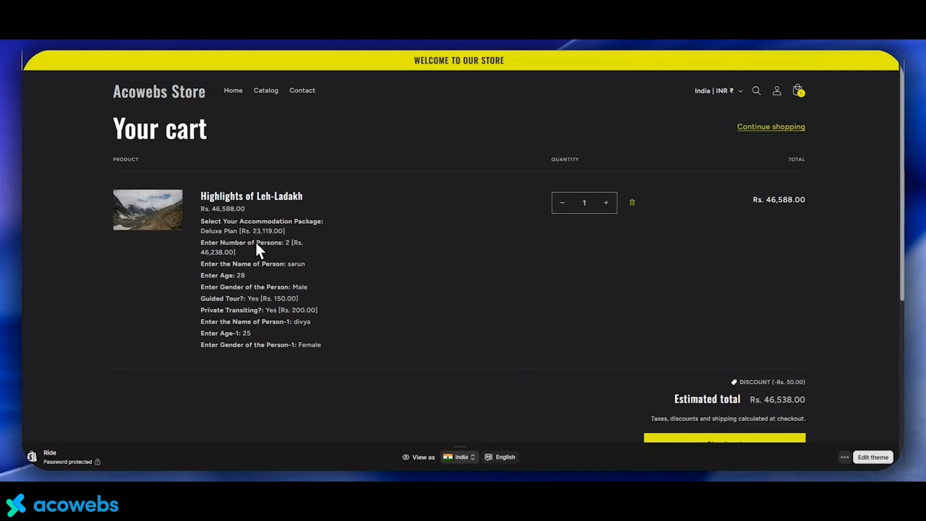
scroll(255, 248, down, 1)
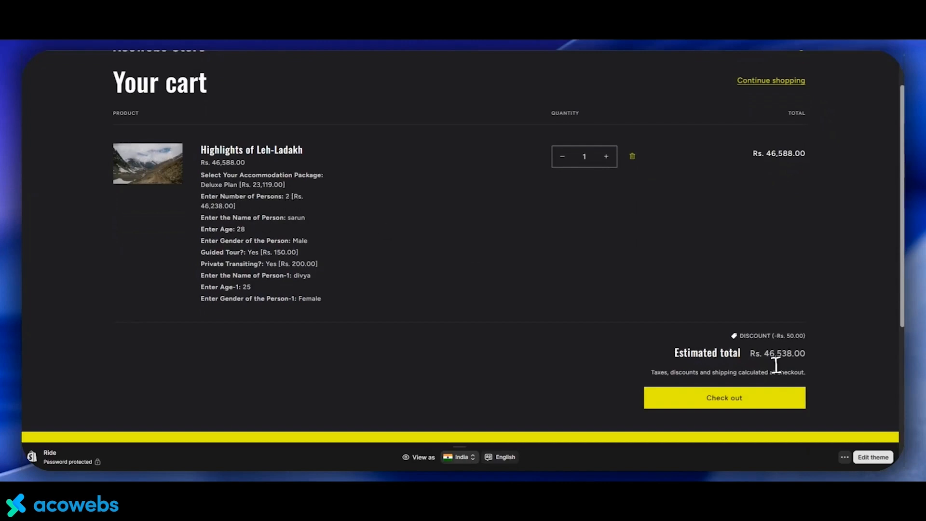
click(724, 398)
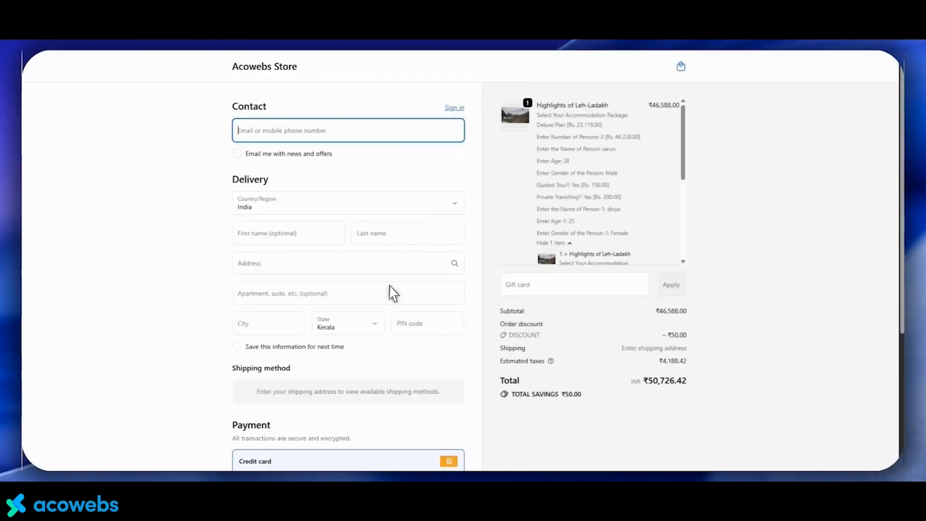